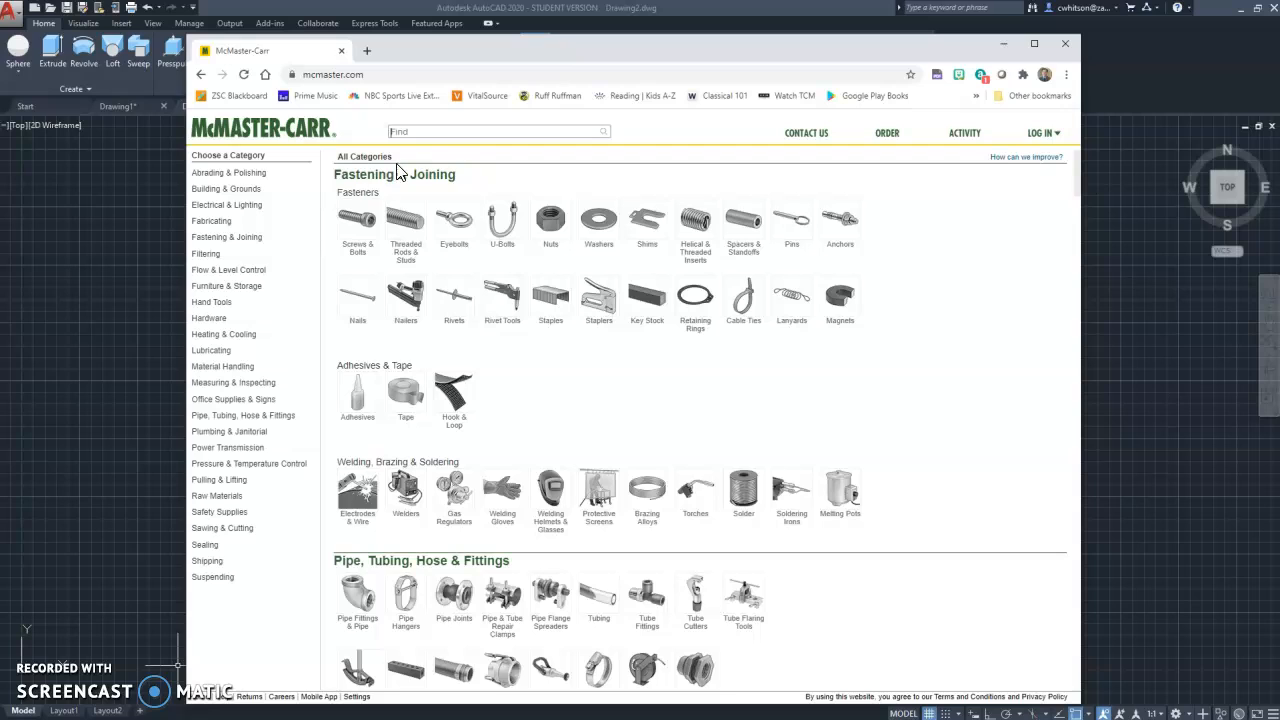
click(476, 137)
click(97, 131)
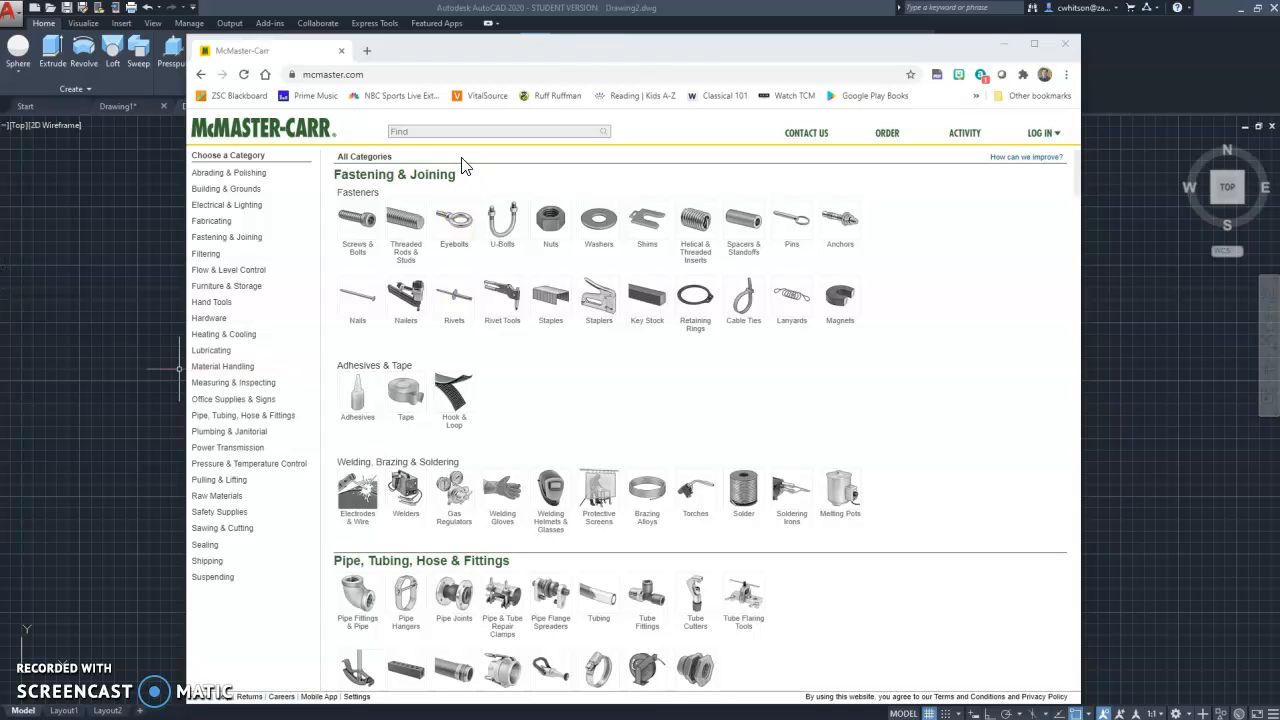
click(488, 134)
click(868, 374)
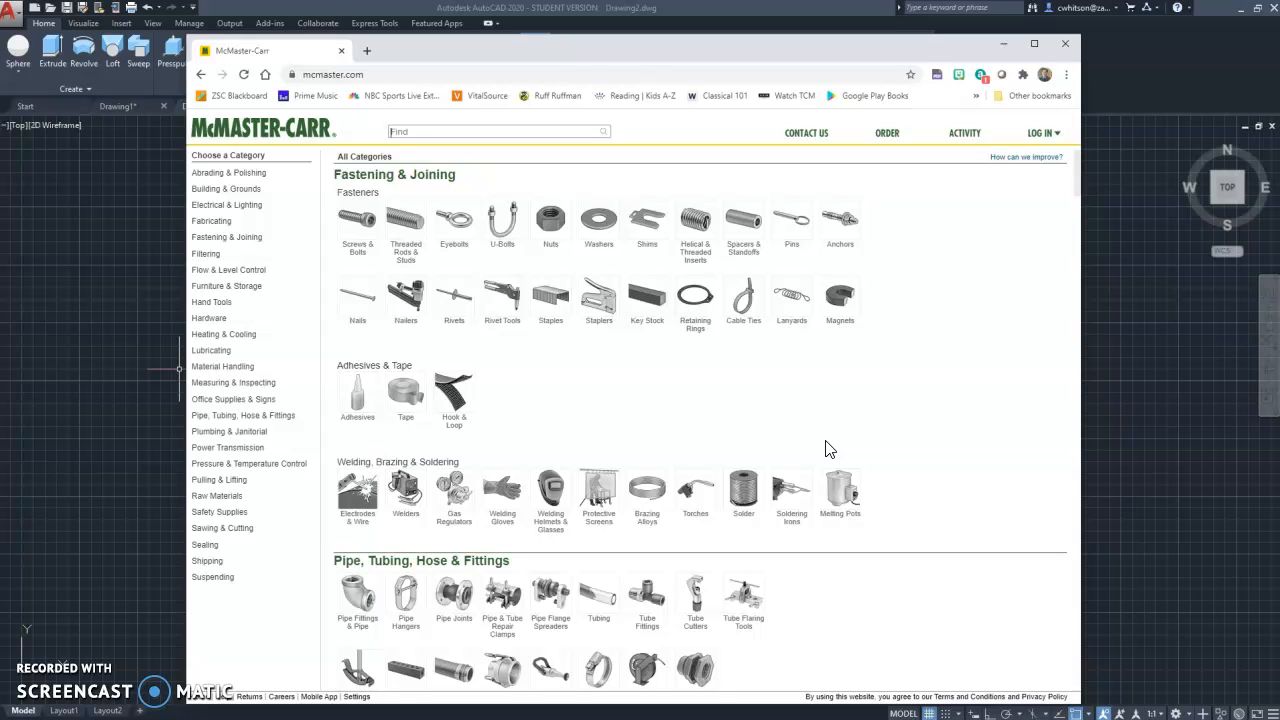
Open the Screws & Bolts category and look through its filter options from thread size to thread direction
click(355, 232)
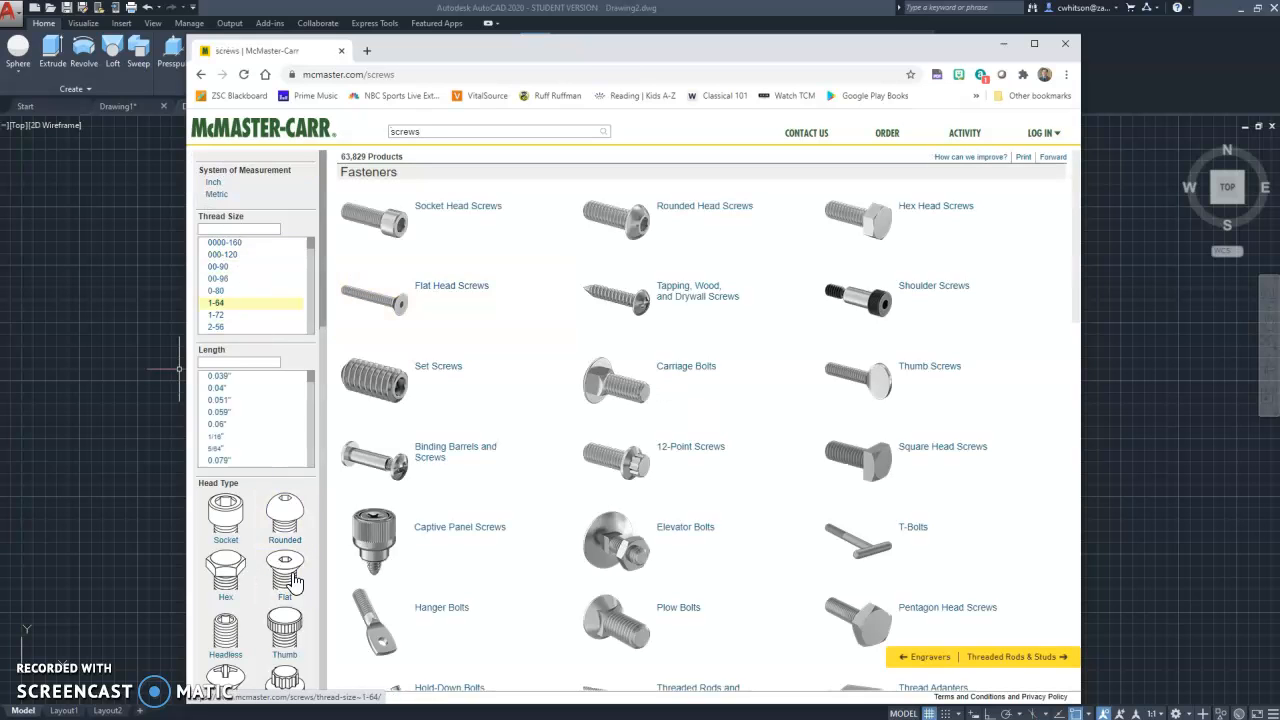
scroll(240, 630, down, 5)
scroll(240, 630, down, 10)
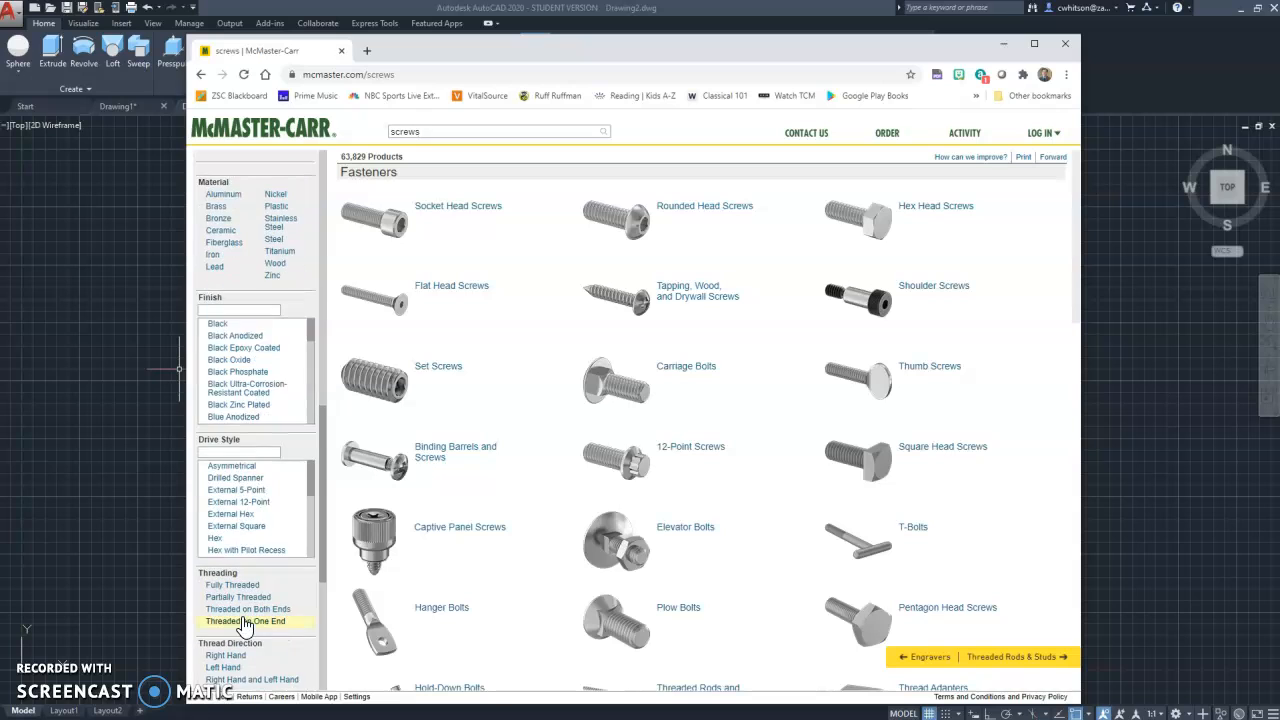
scroll(245, 625, up, 15)
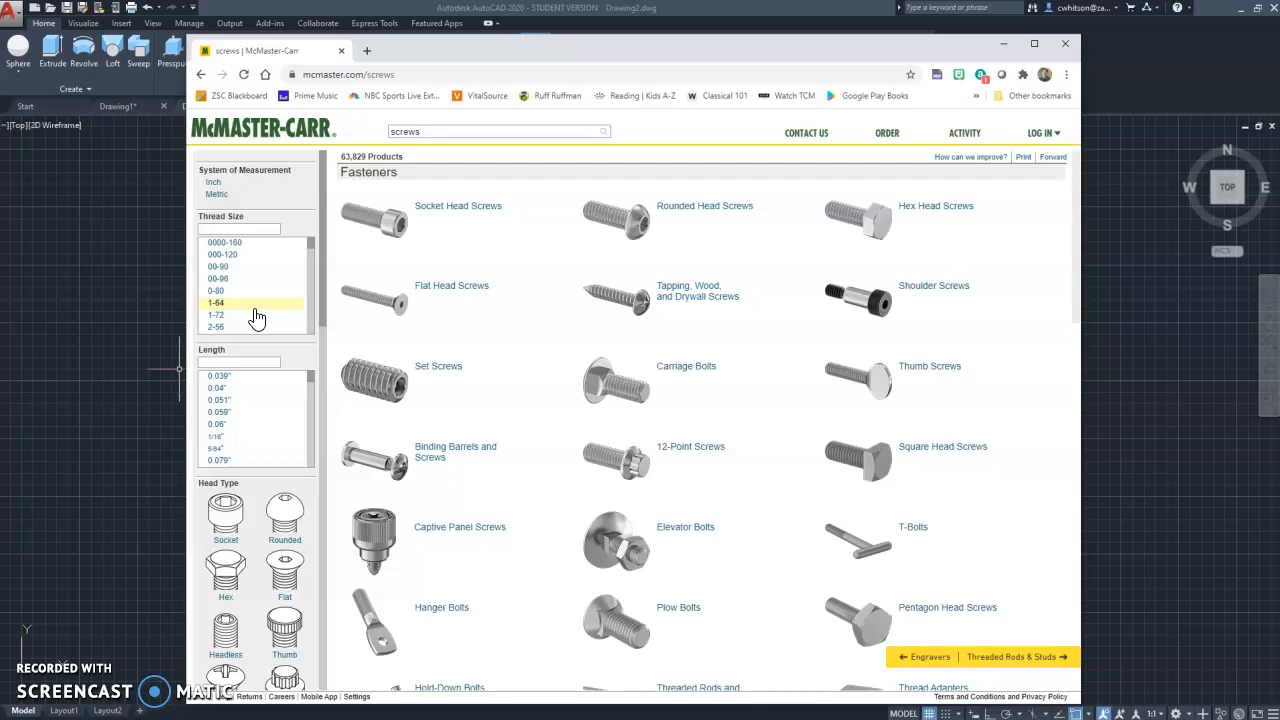
Try filtering the screws by thread size 5-40, and return to the unfiltered screw list
scroll(246, 314, down, 3)
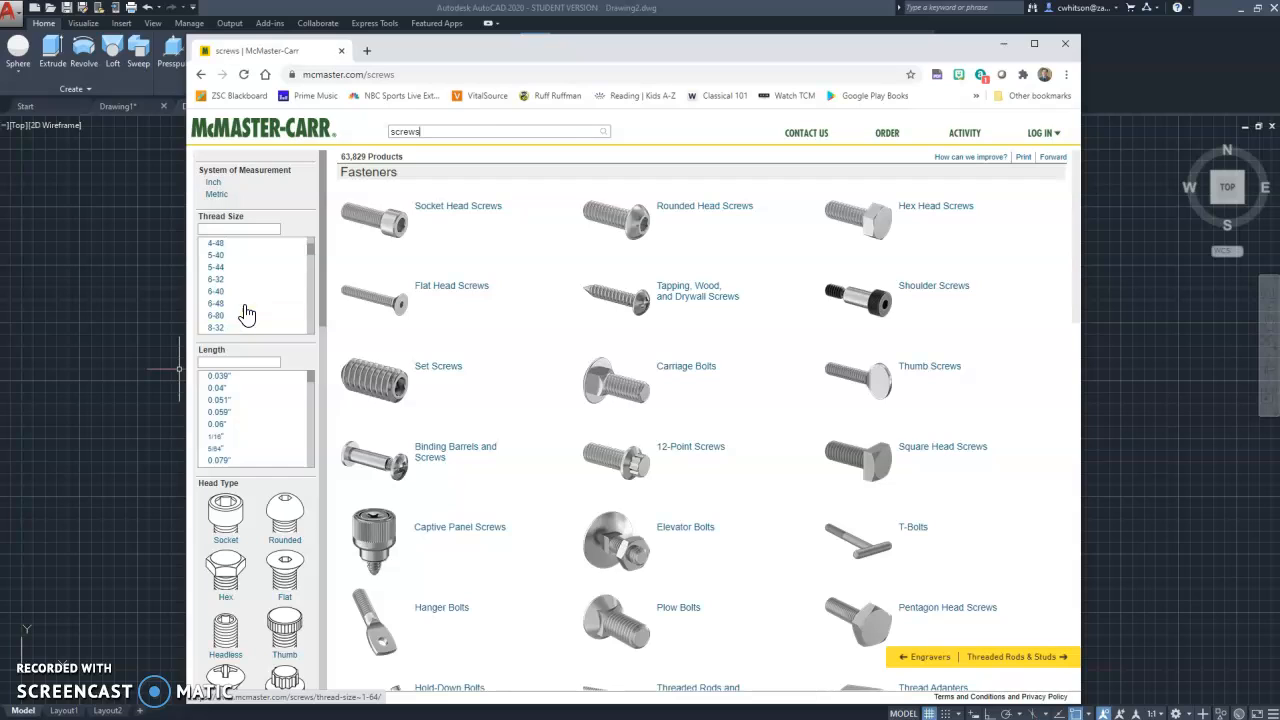
scroll(249, 260, up, 1)
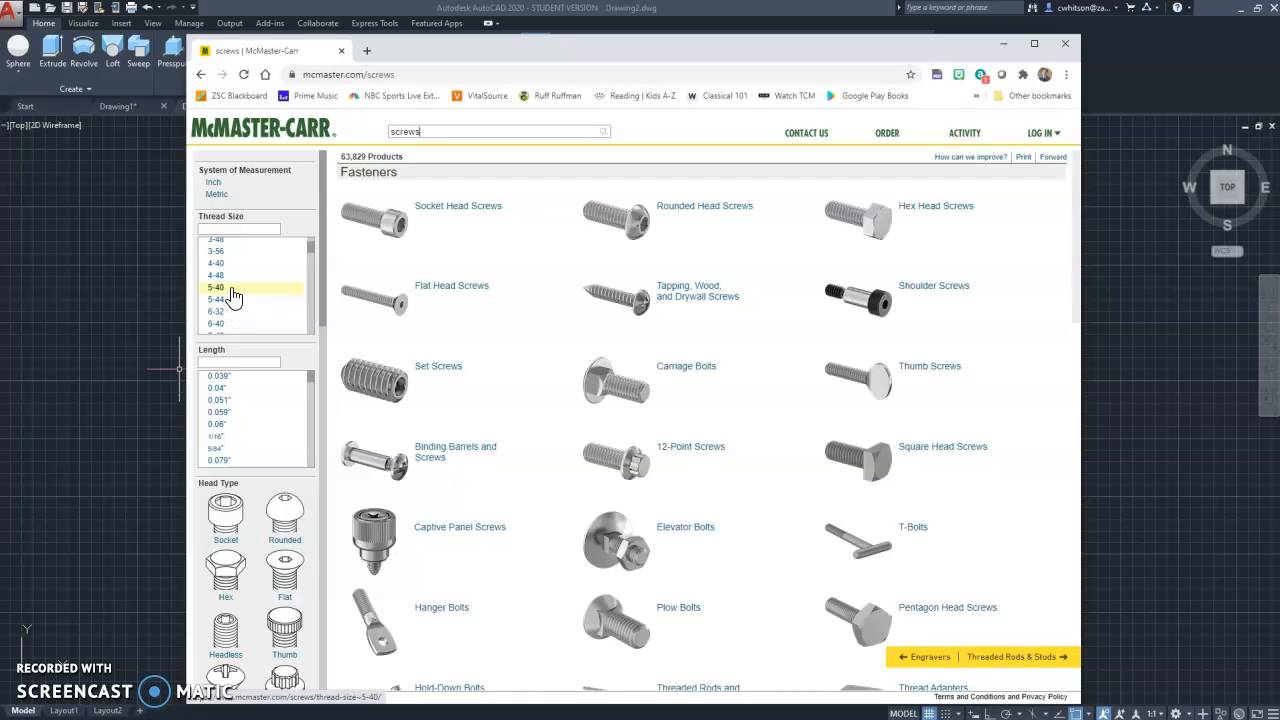
click(231, 289)
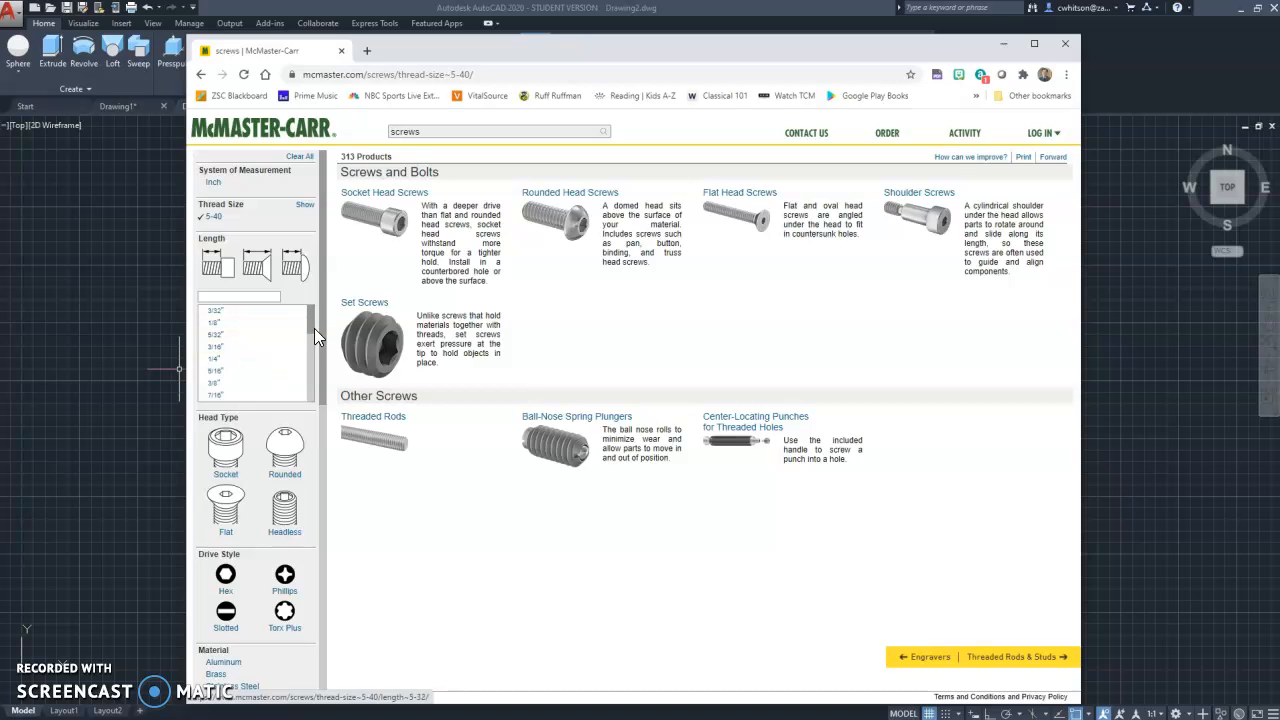
click(201, 75)
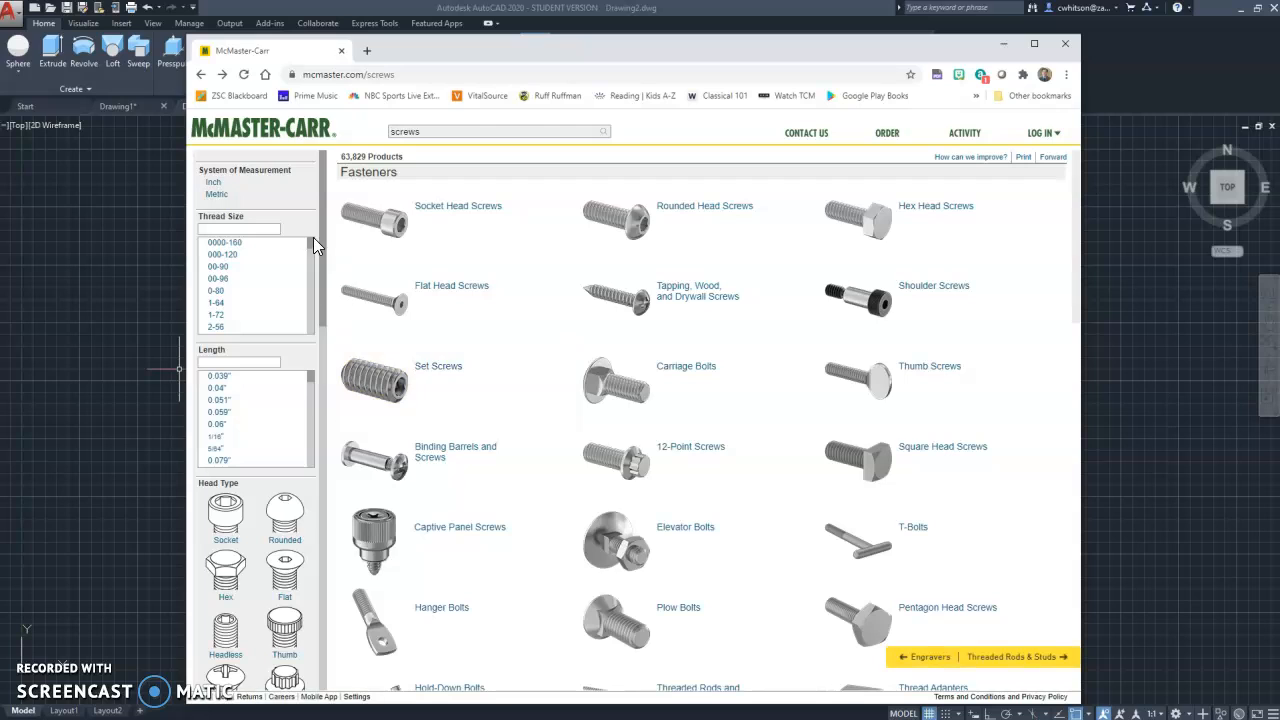
Filter the screws by the metric thread size M5
drag(311, 241, 306, 312)
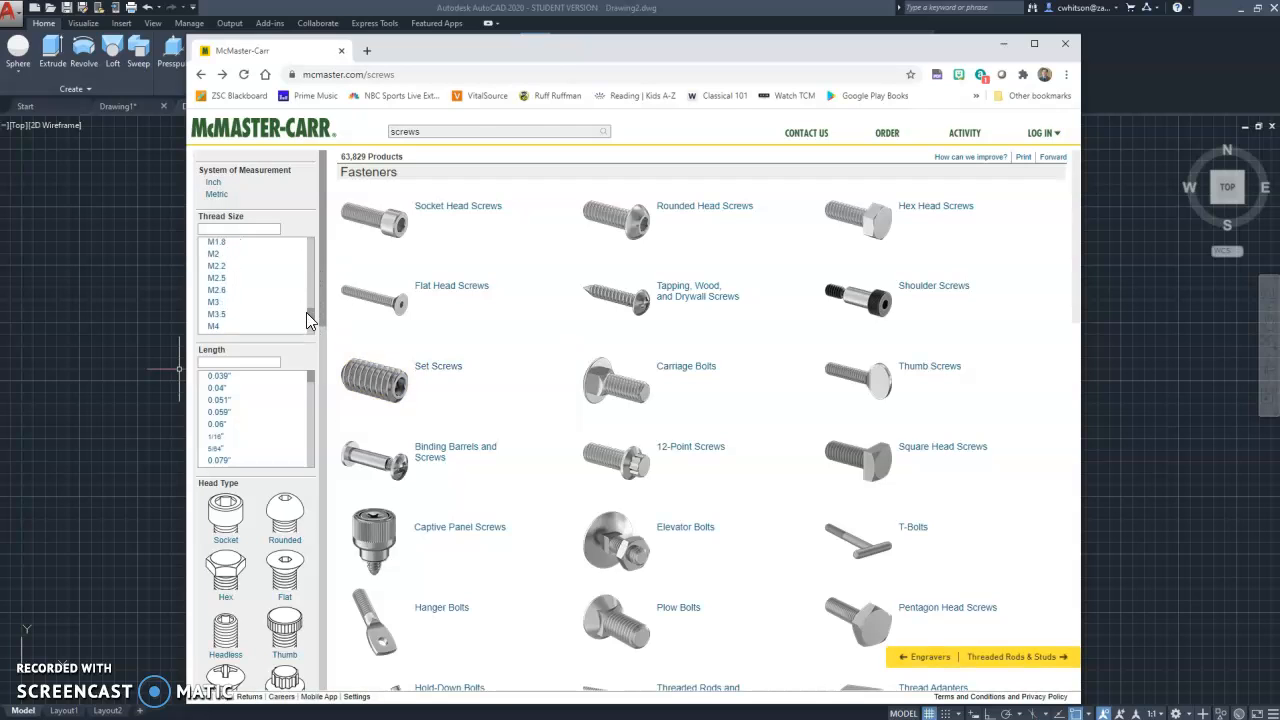
scroll(246, 310, down, 3)
scroll(246, 285, up, 2)
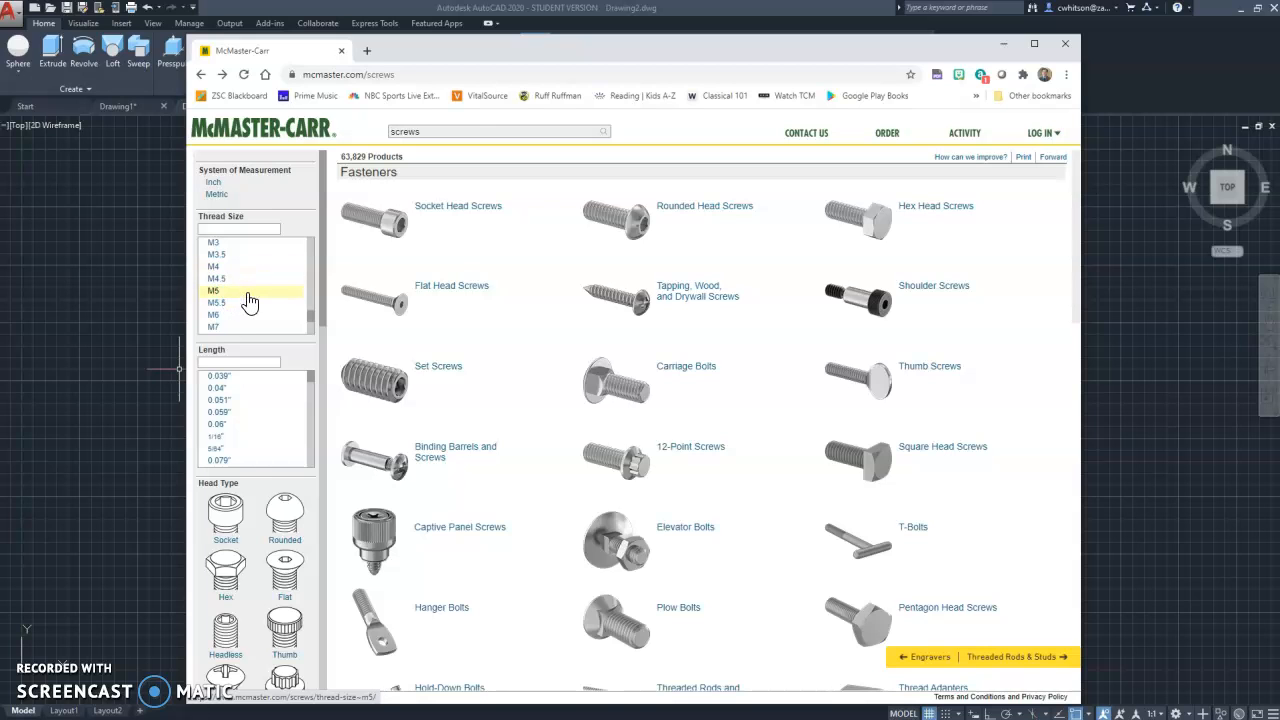
click(249, 300)
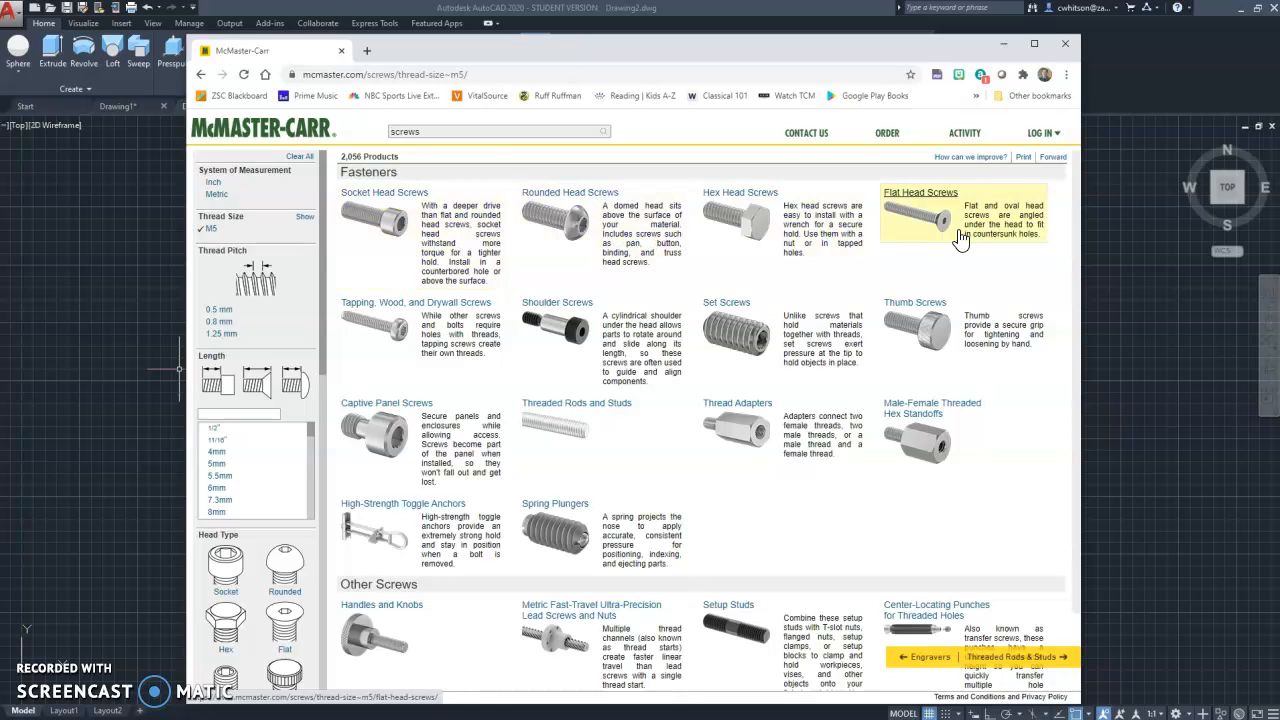
Narrow the M5 screws to the Flat head type and the Phillips drive style
scroll(253, 500, down, 3)
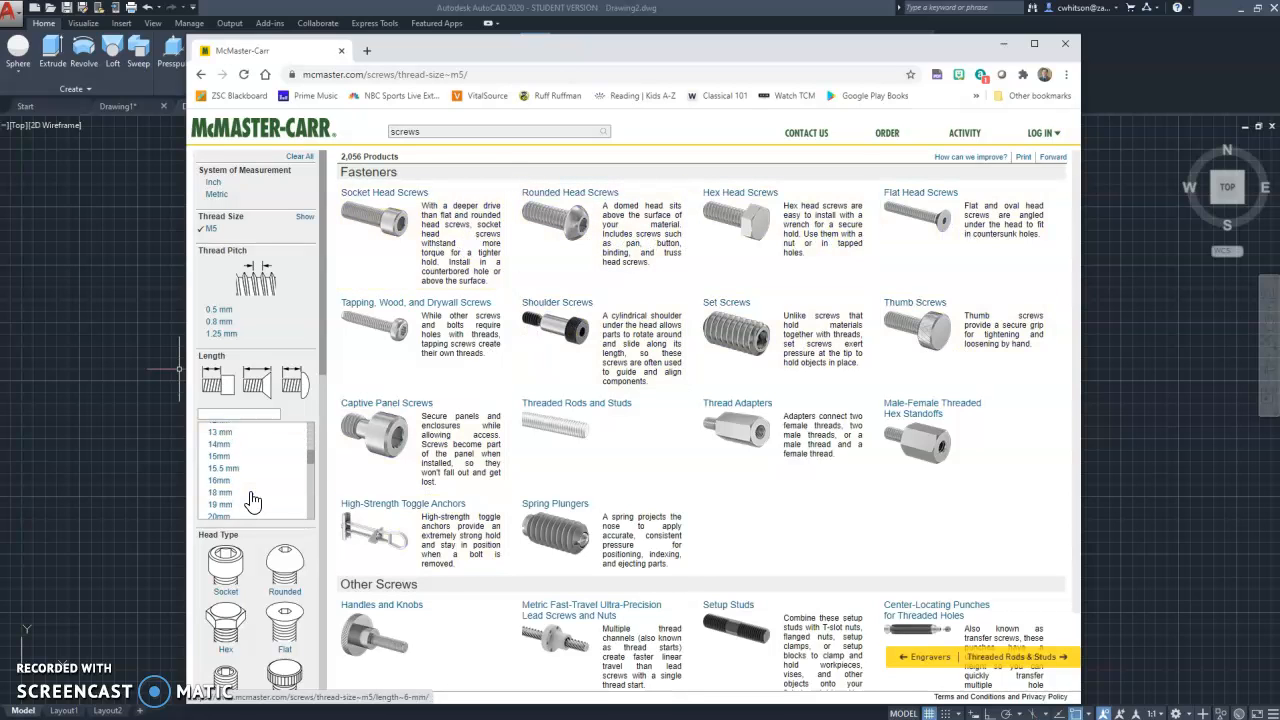
drag(321, 319, 318, 436)
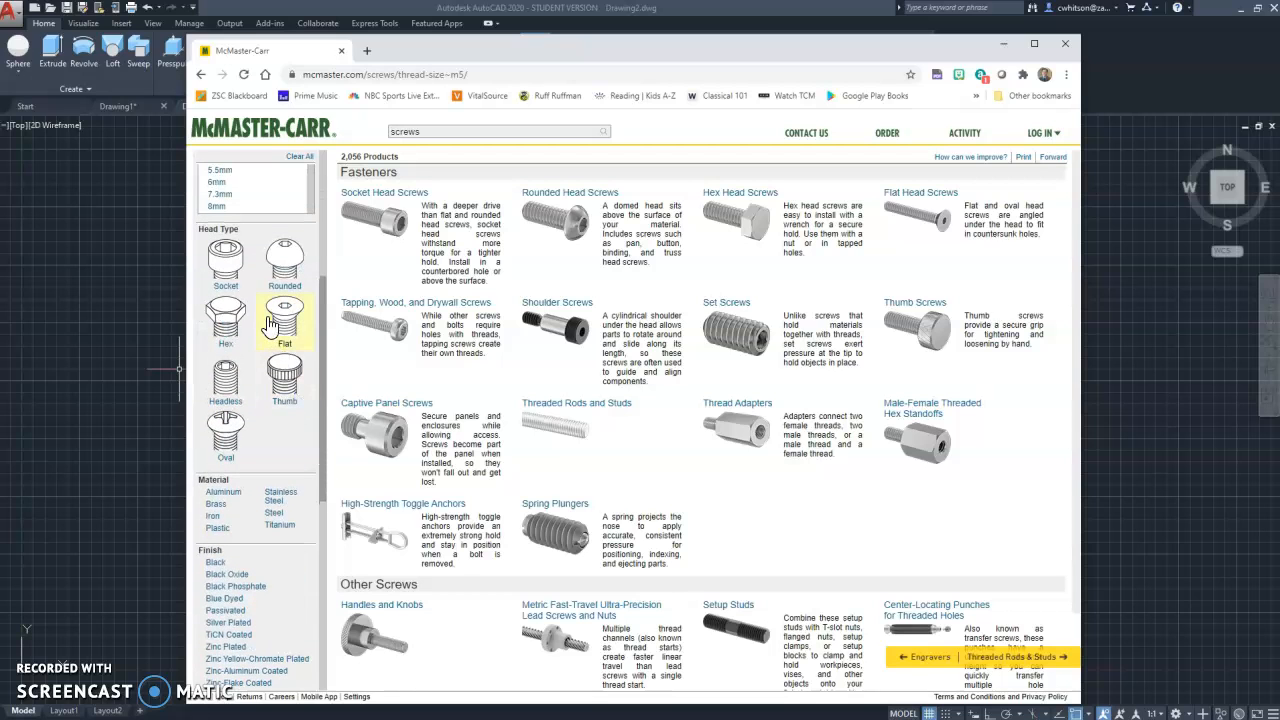
click(286, 322)
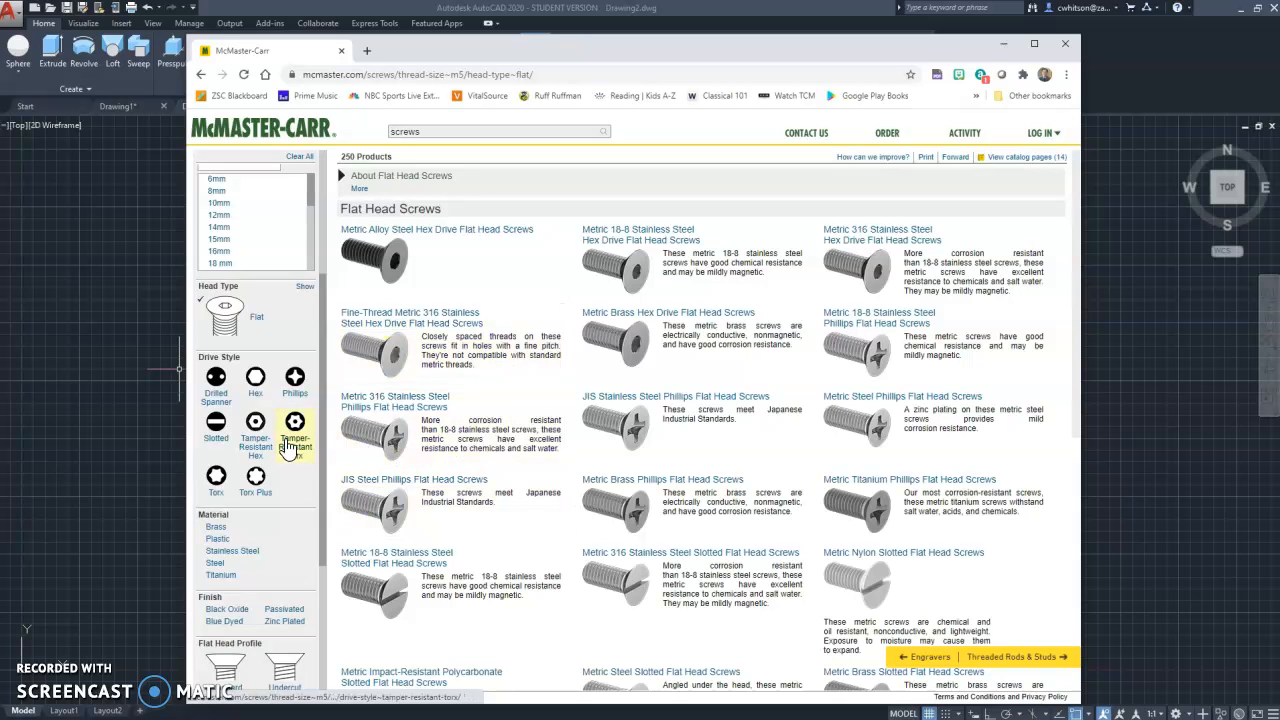
click(303, 384)
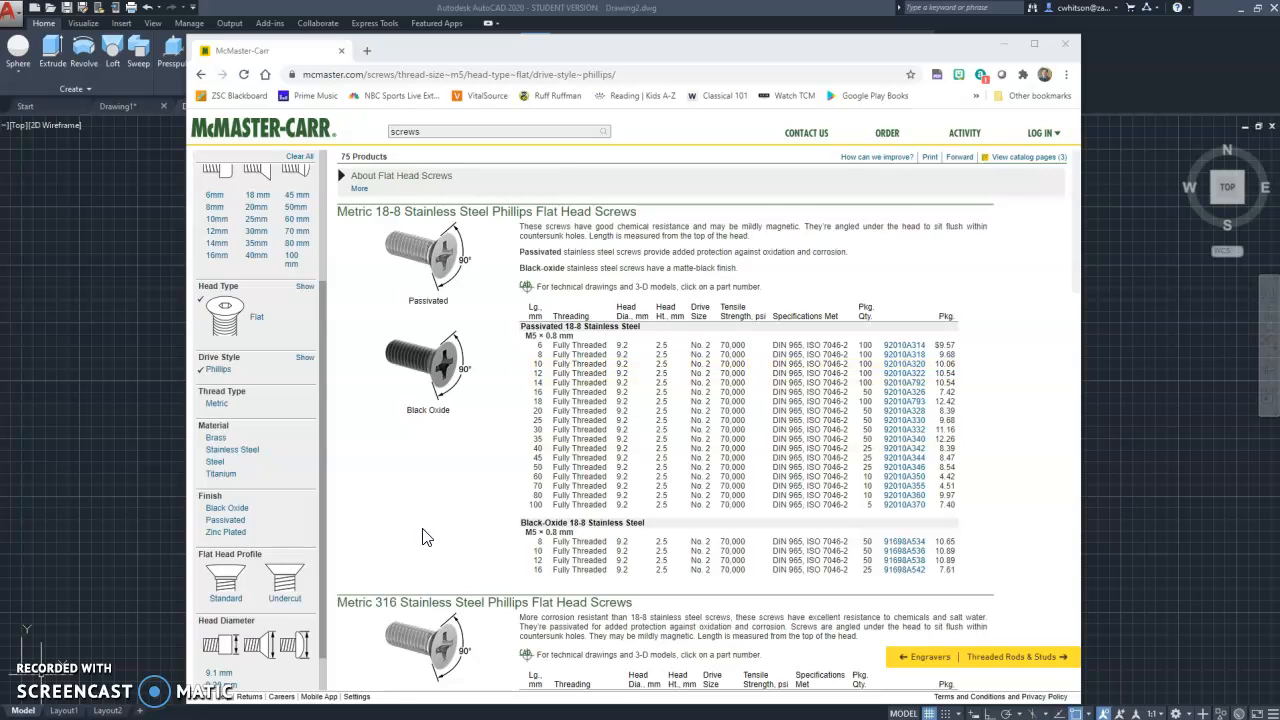
Examine the materials, lengths, head dimensions and part numbers in the tables of M5 Phillips flat head screws
scroll(463, 614, down, 4)
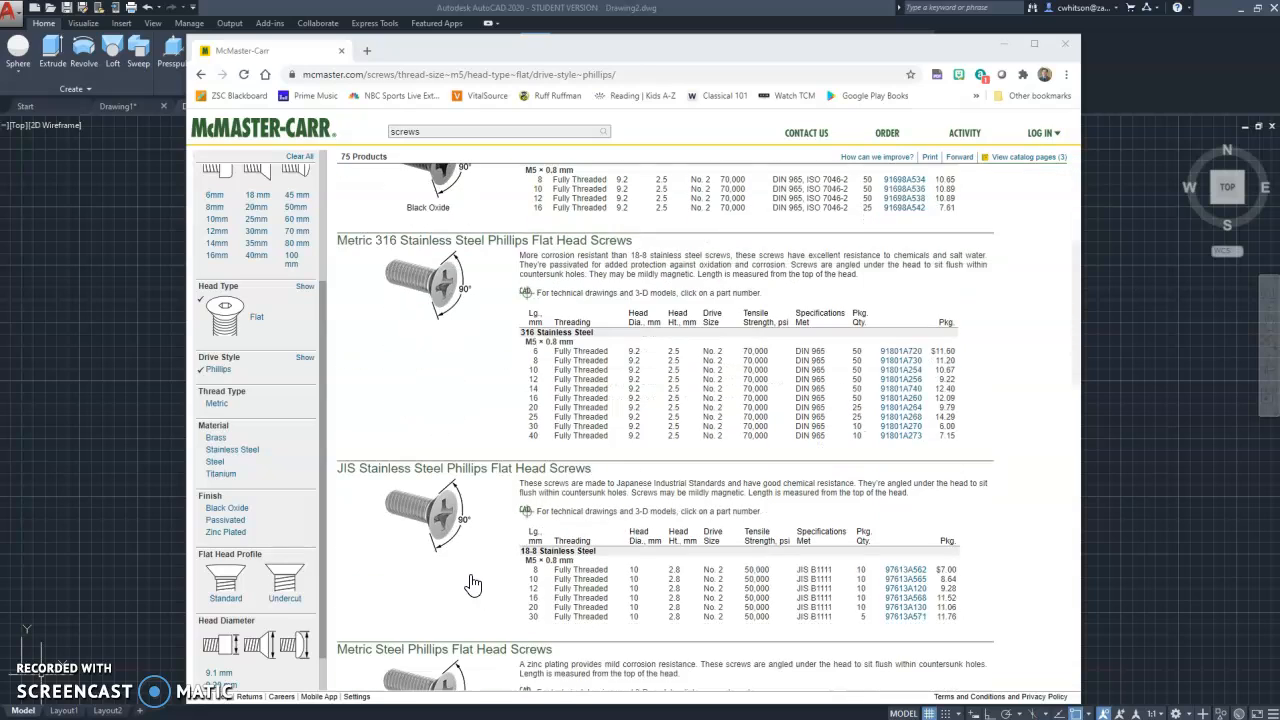
scroll(480, 560, up, 3)
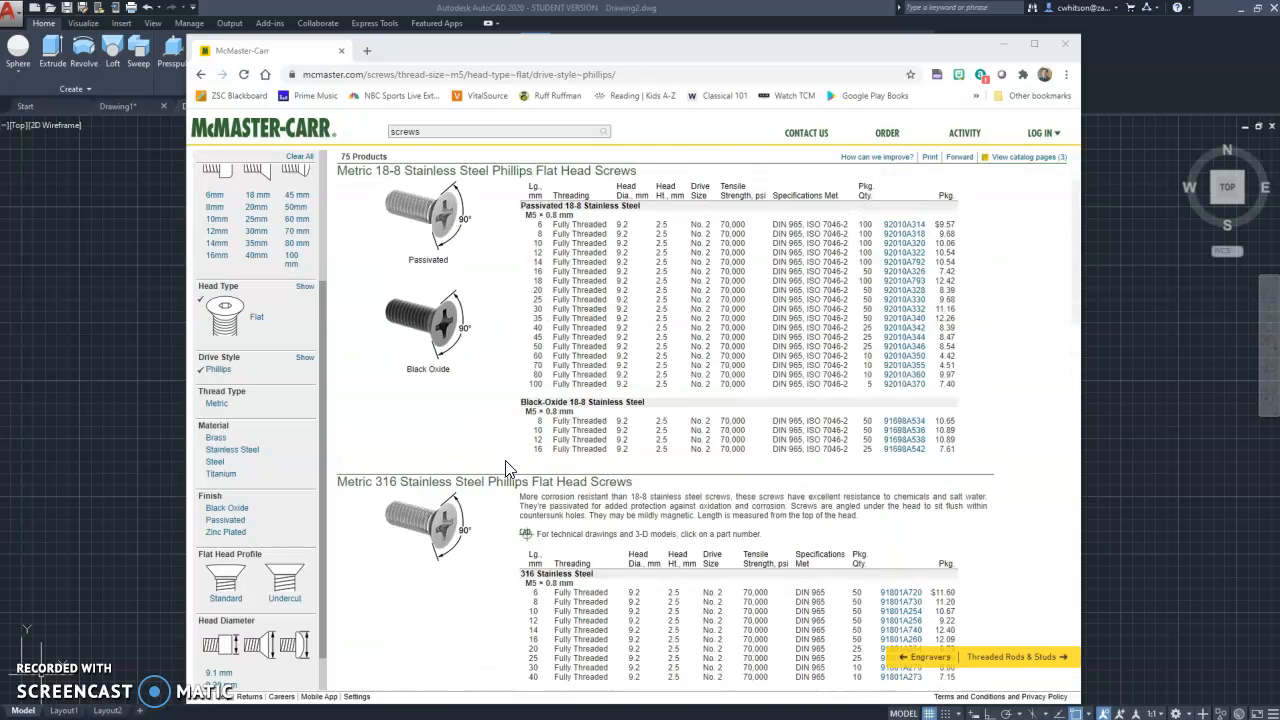
scroll(507, 468, up, 2)
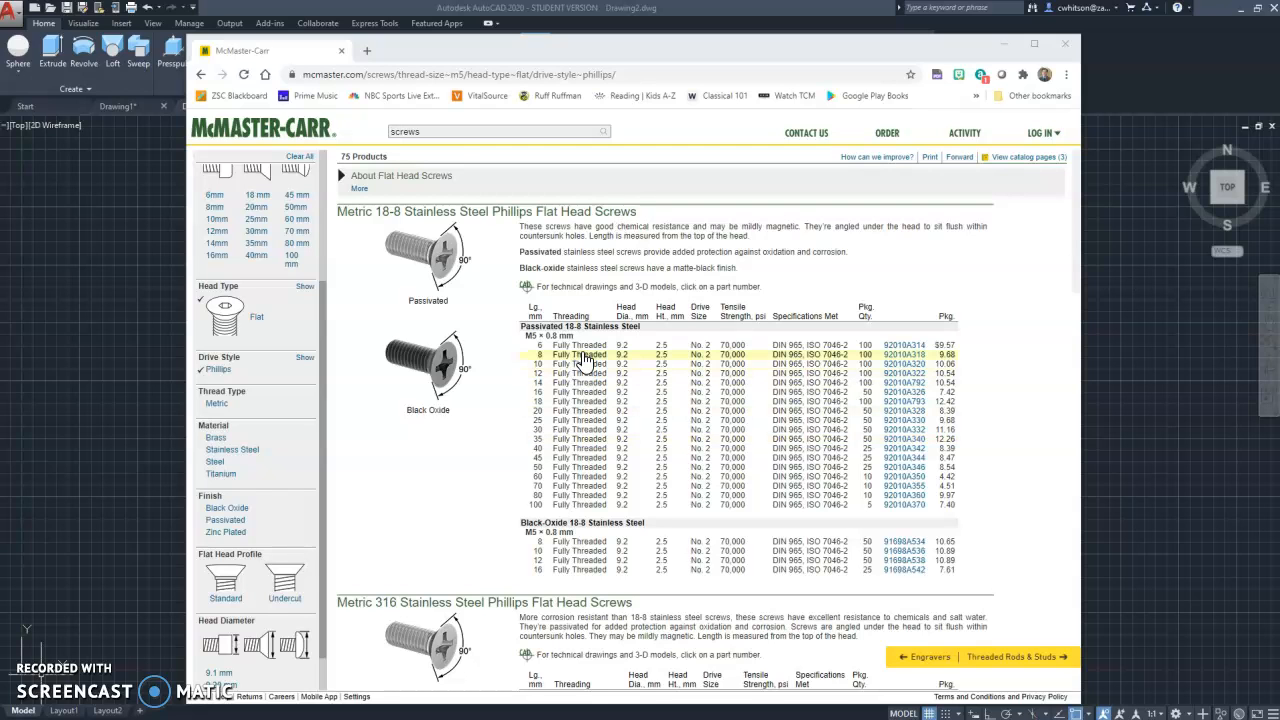
scroll(632, 535, down, 5)
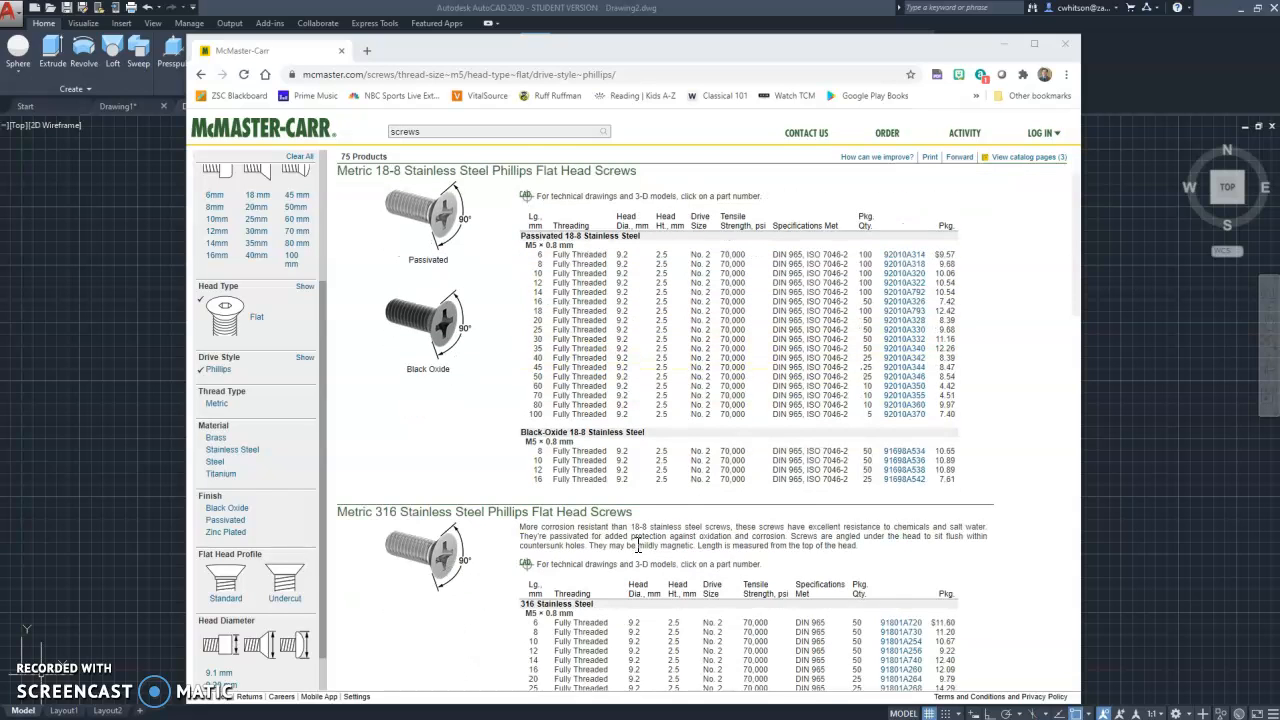
scroll(615, 575, down, 2)
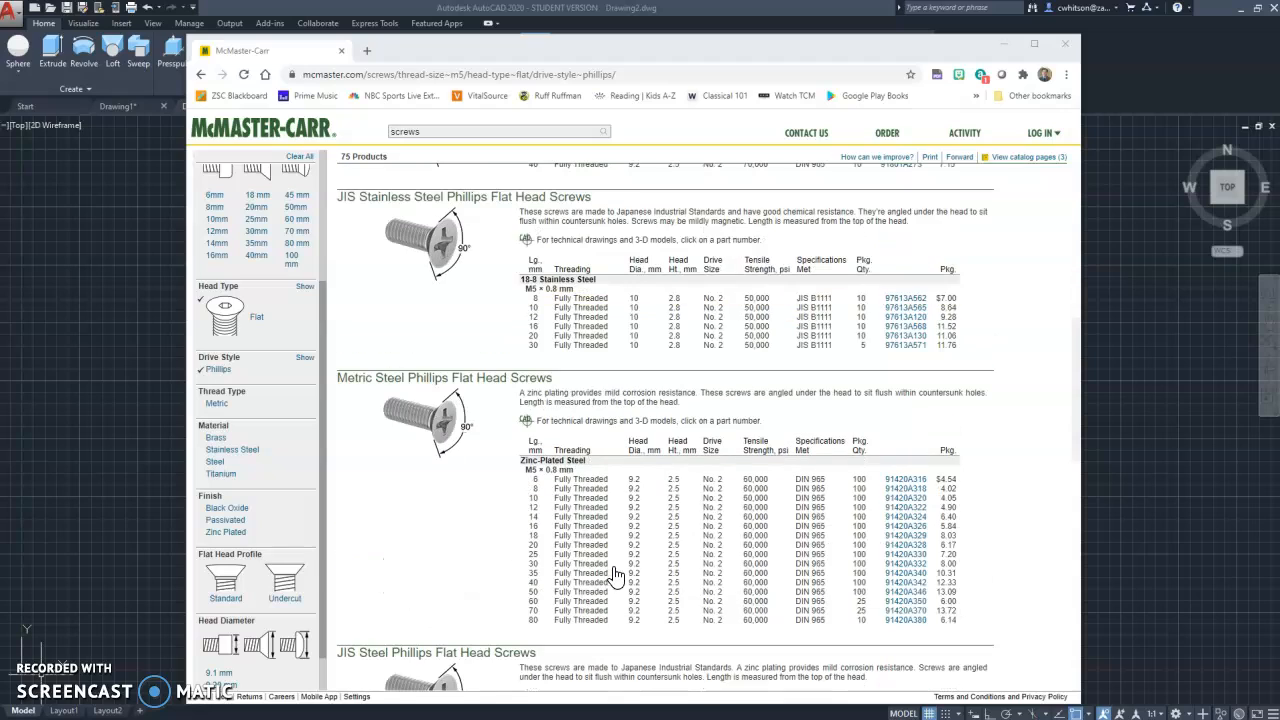
scroll(625, 543, down, 2)
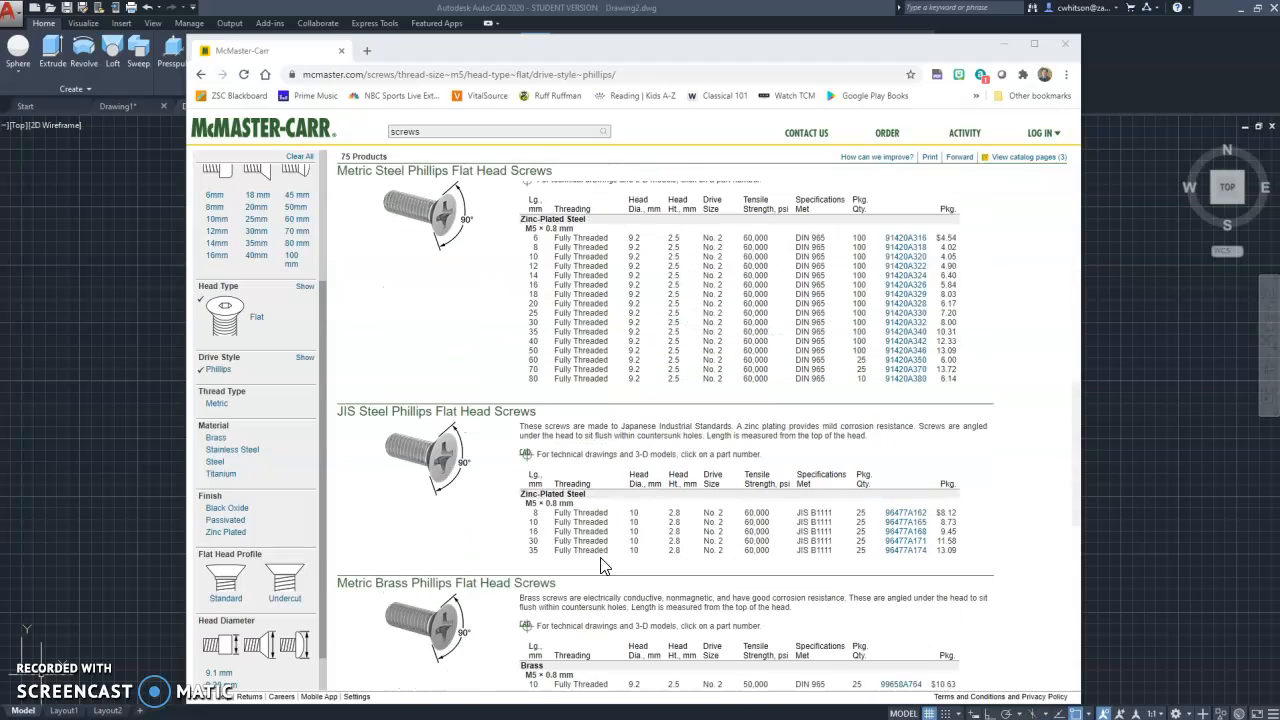
scroll(560, 540, up, 2)
scroll(563, 583, up, 8)
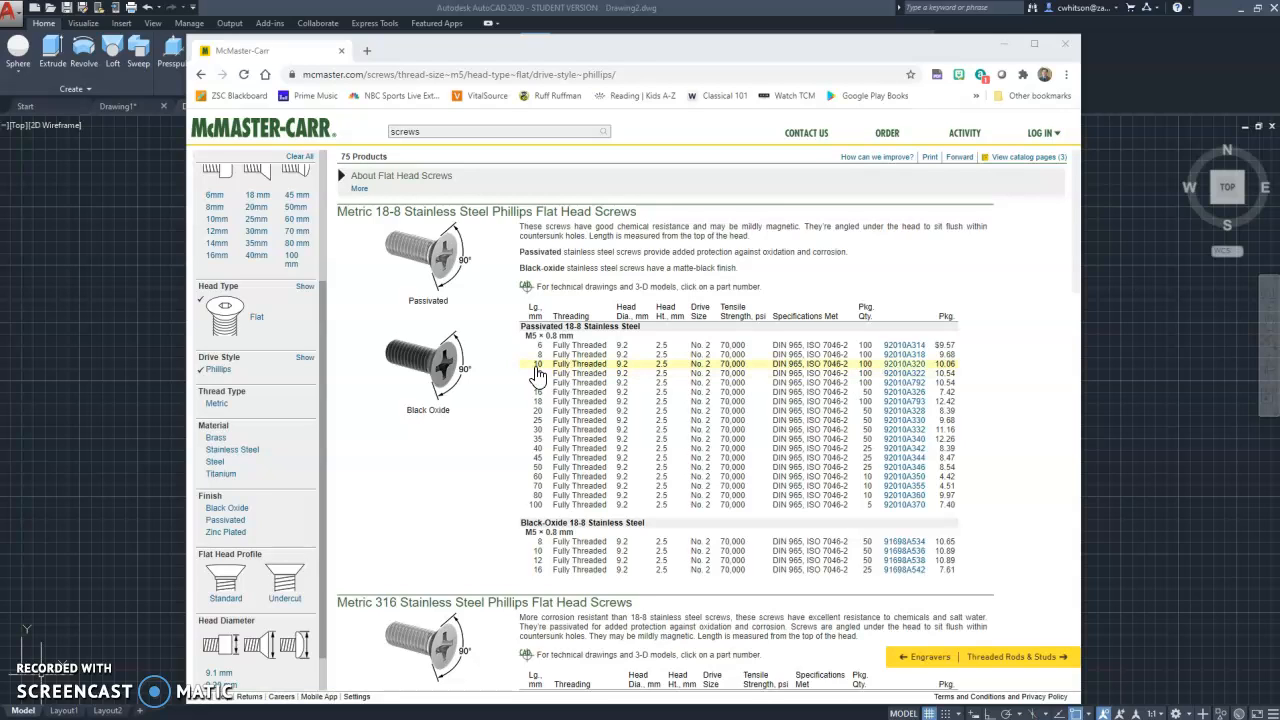
Open the product details and technical drawing of the 10 mm long passivated 18-8 stainless steel screw, part 92010A320
click(908, 369)
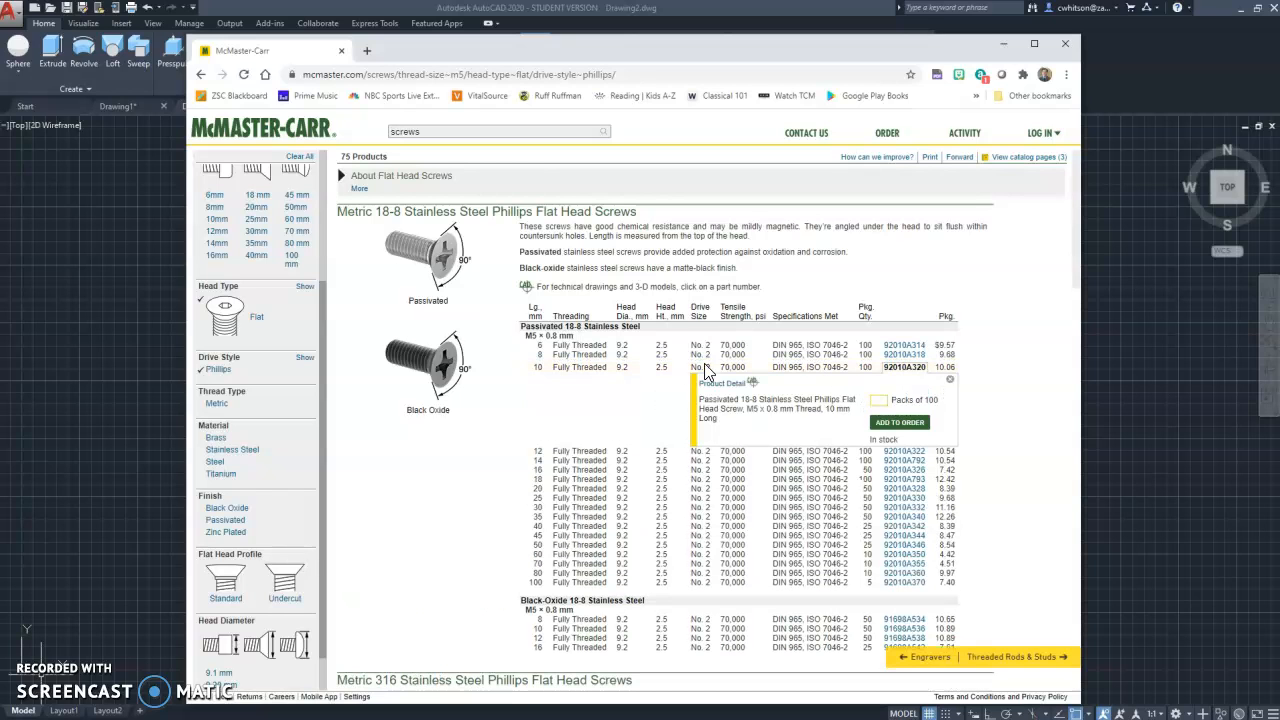
click(711, 396)
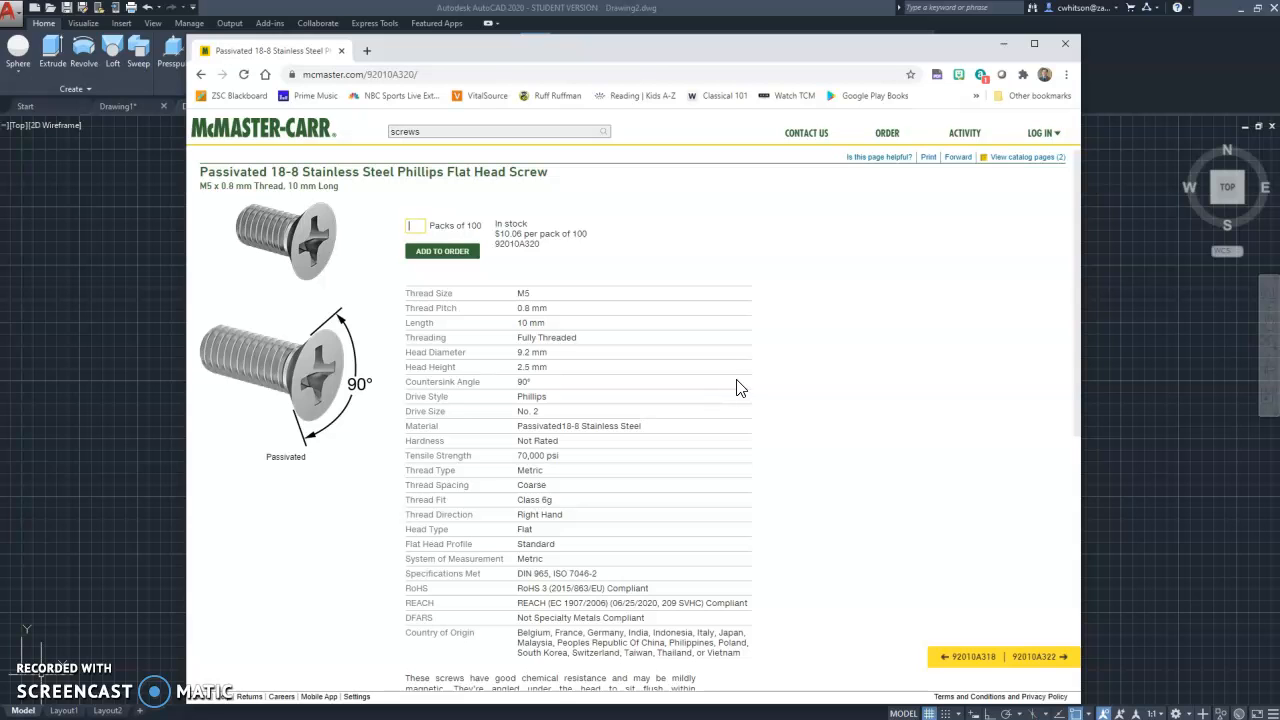
scroll(738, 388, down, 7)
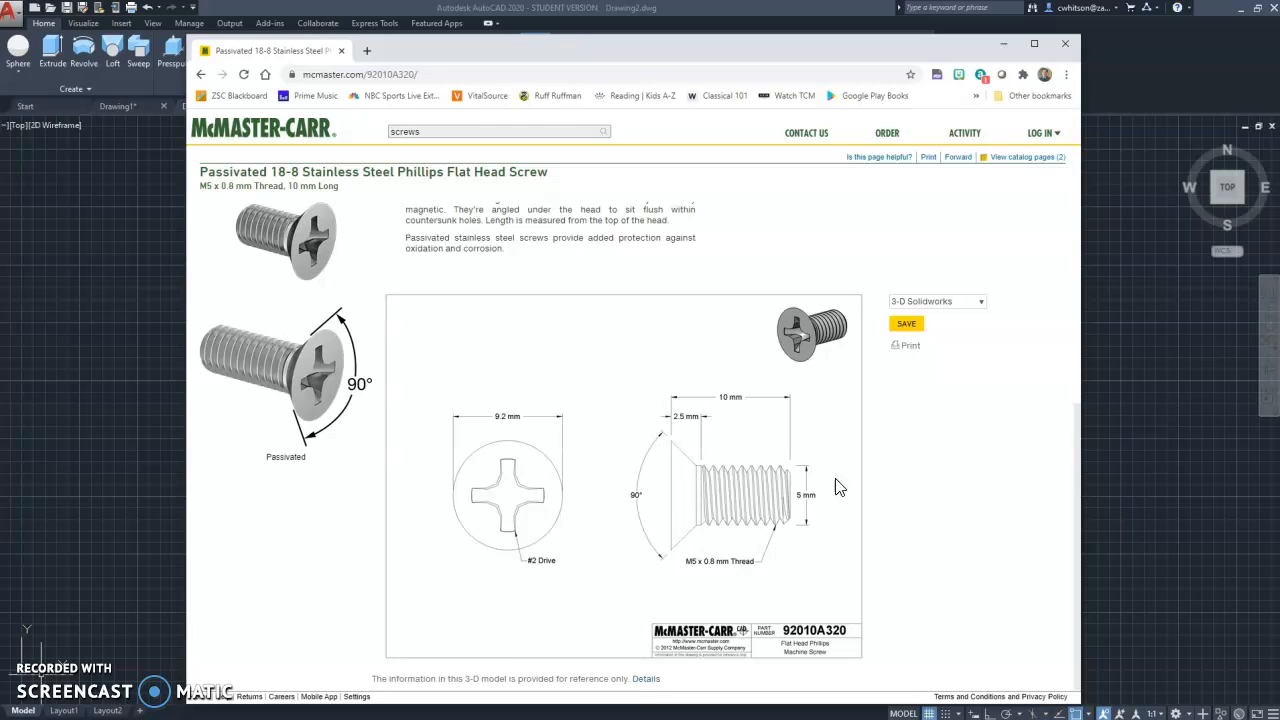
Download the screw's CAD model in the 3-D STEP format
click(981, 302)
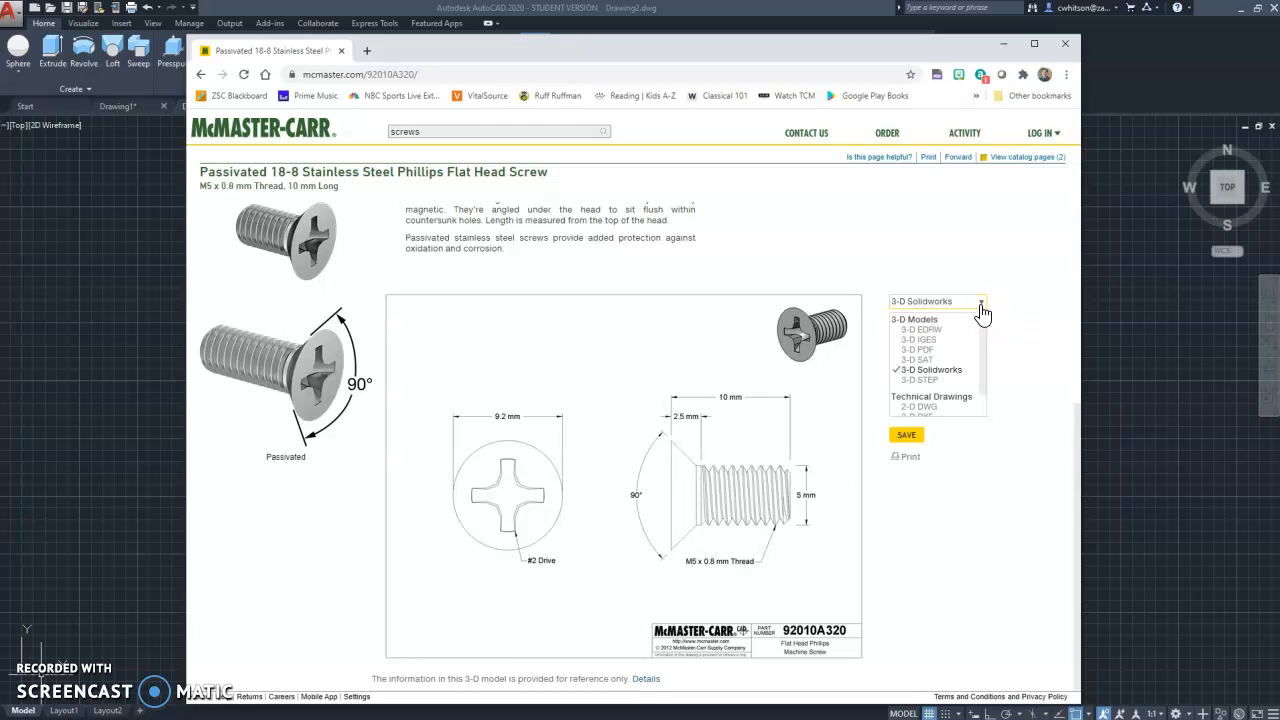
scroll(985, 362, down, 2)
scroll(988, 380, up, 2)
scroll(945, 380, down, 2)
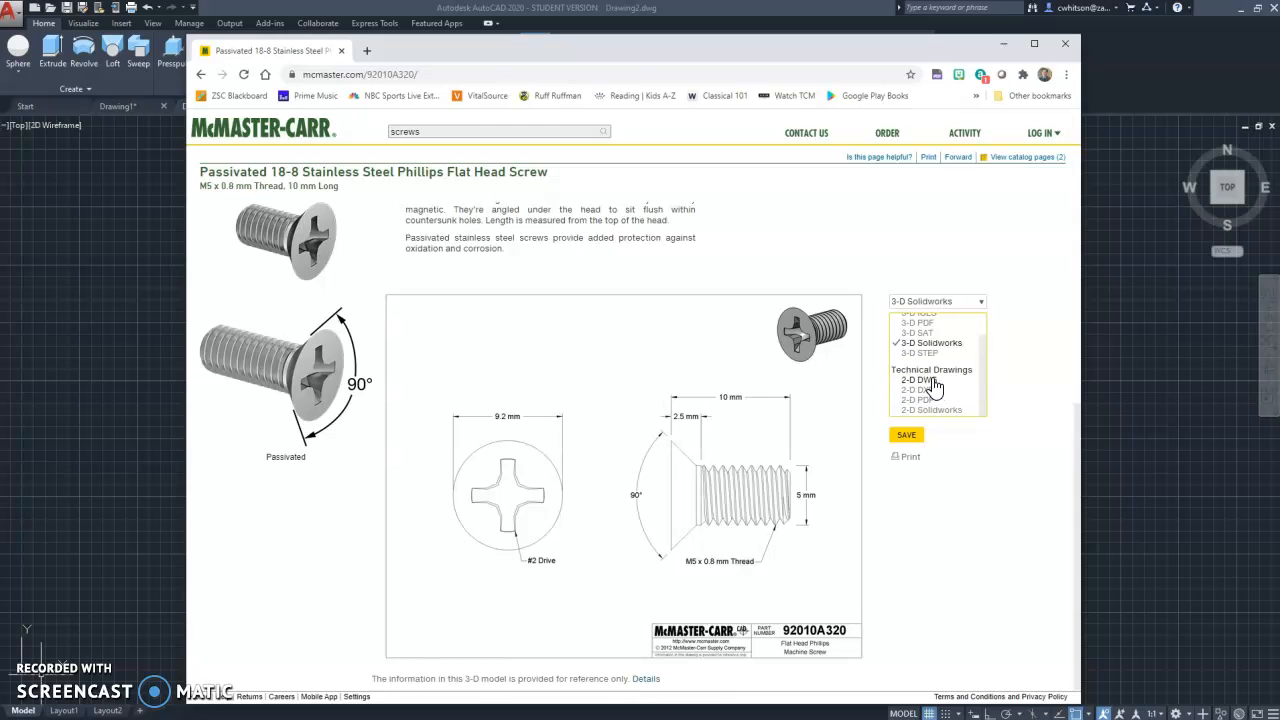
scroll(980, 369, up, 1)
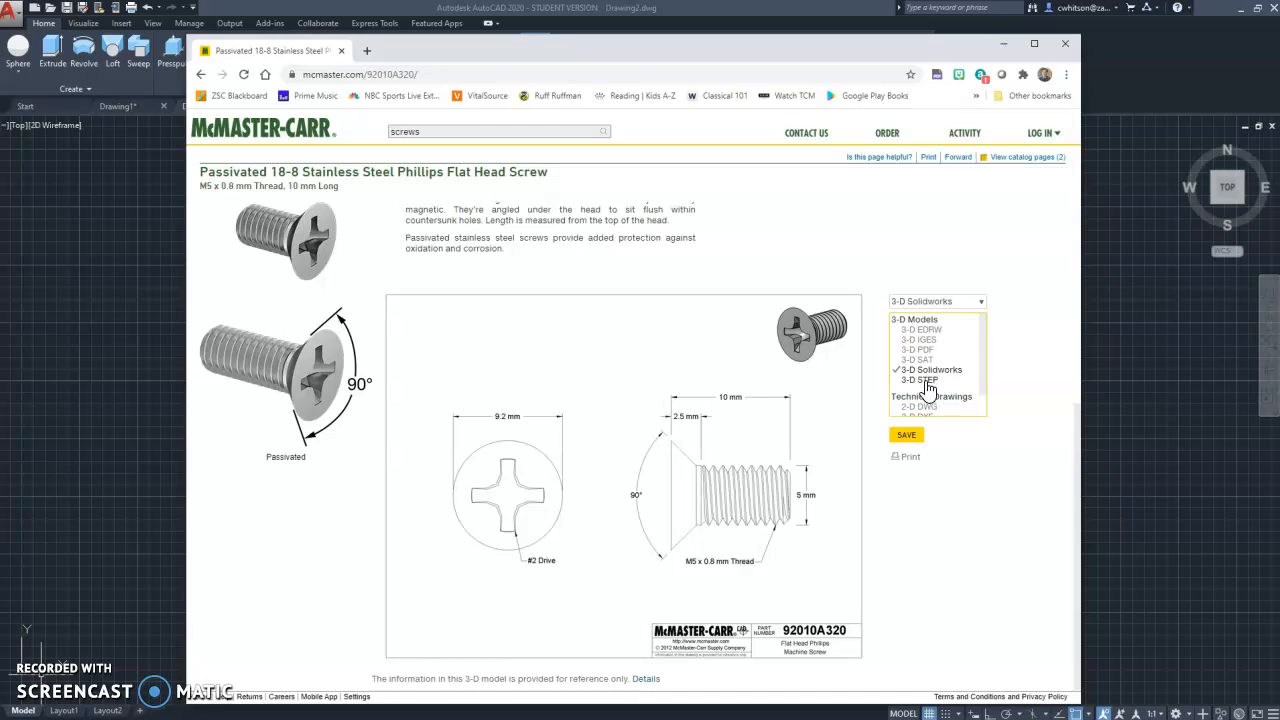
click(925, 381)
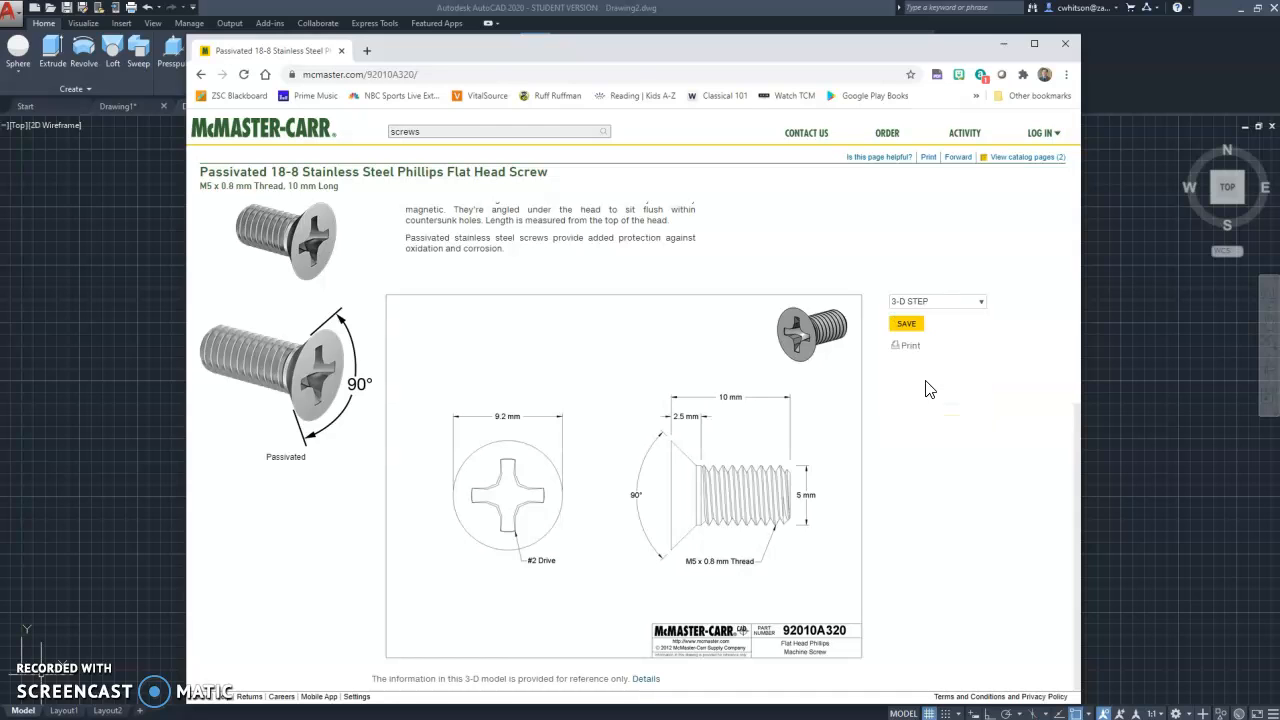
click(906, 323)
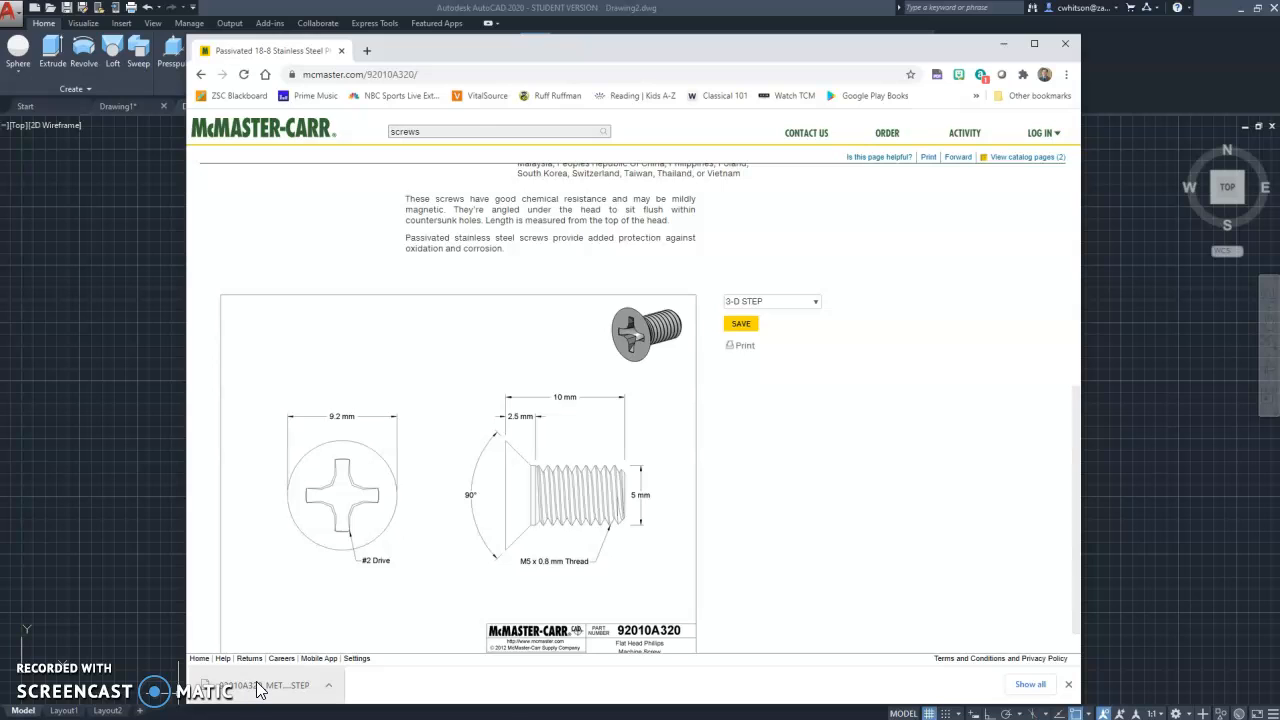
Switch to Drawing2 in AutoCAD, keeping the program open by cancelling the accidental quit
click(1003, 43)
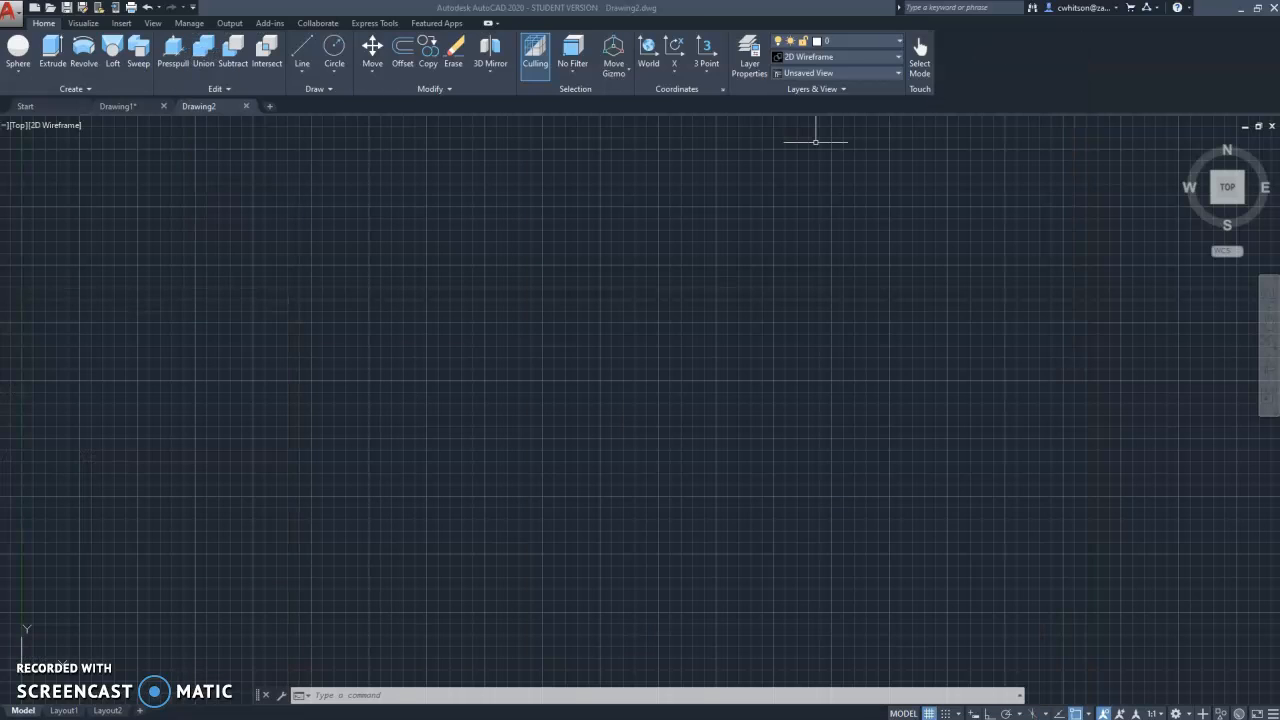
mouse_move(321, 496)
middle_down()
mouse_move(632, 351)
mouse_move(686, 354)
middle_up()
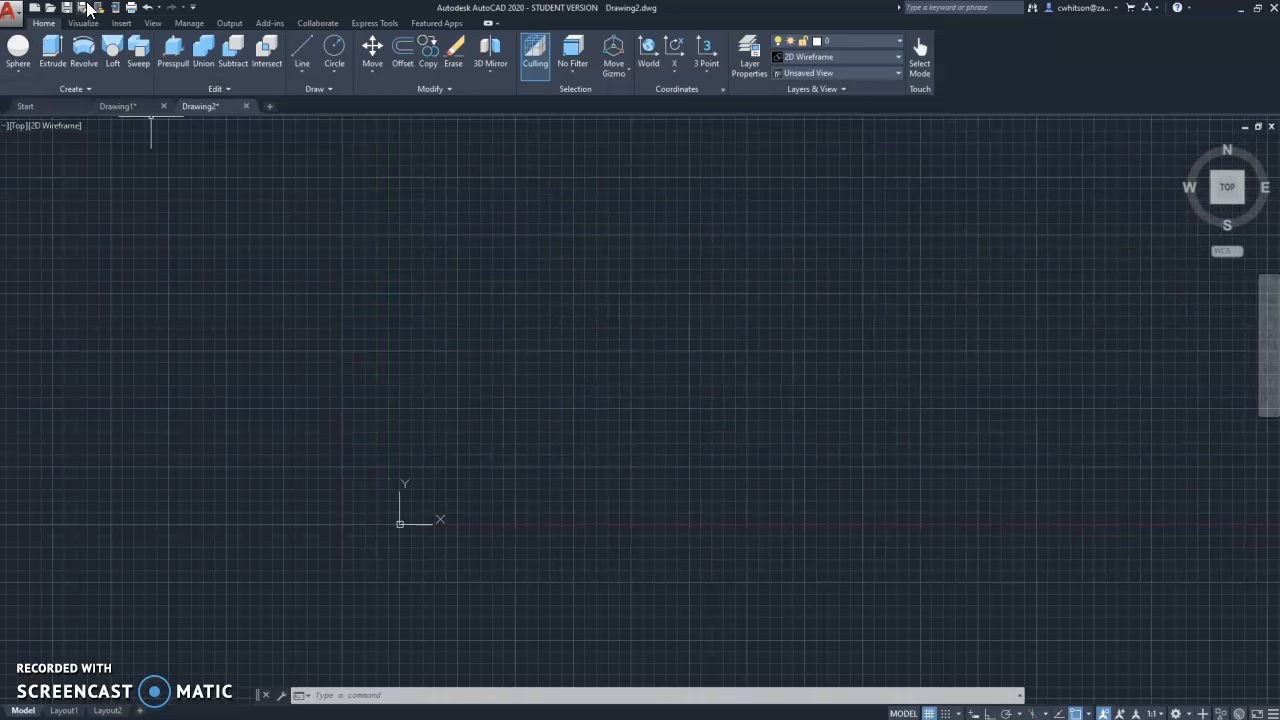
double_click(13, 20)
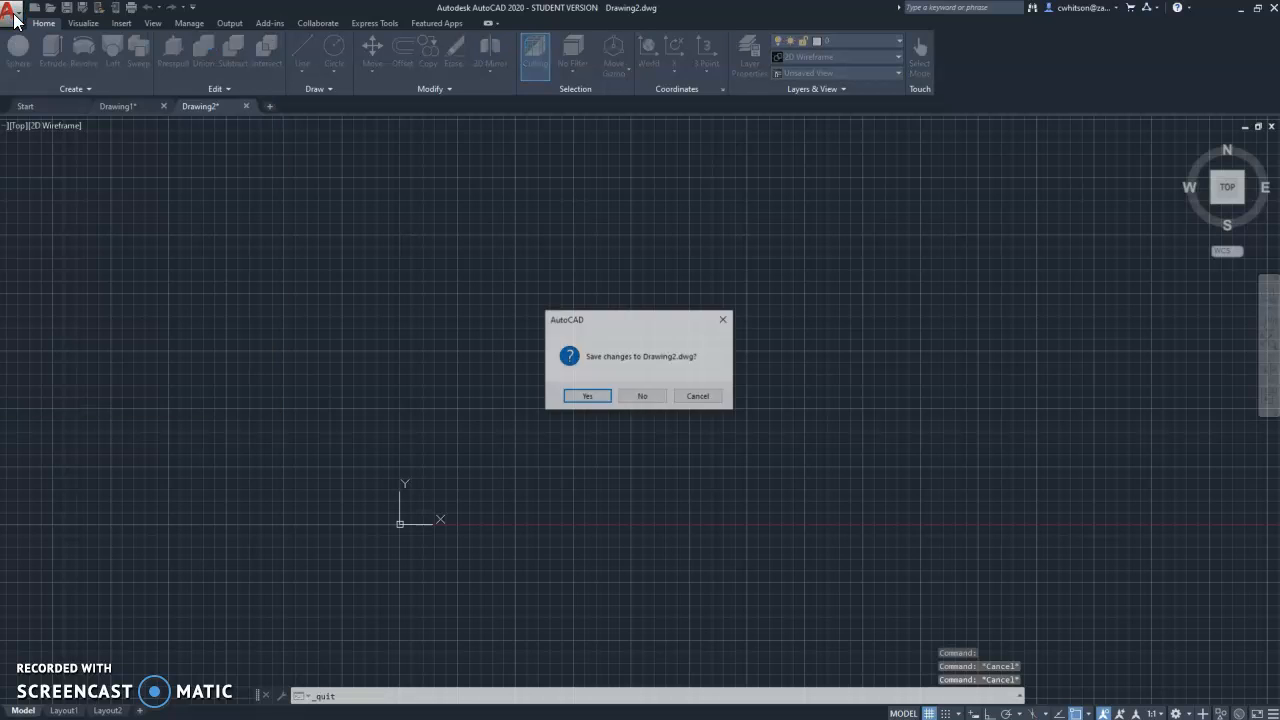
click(686, 399)
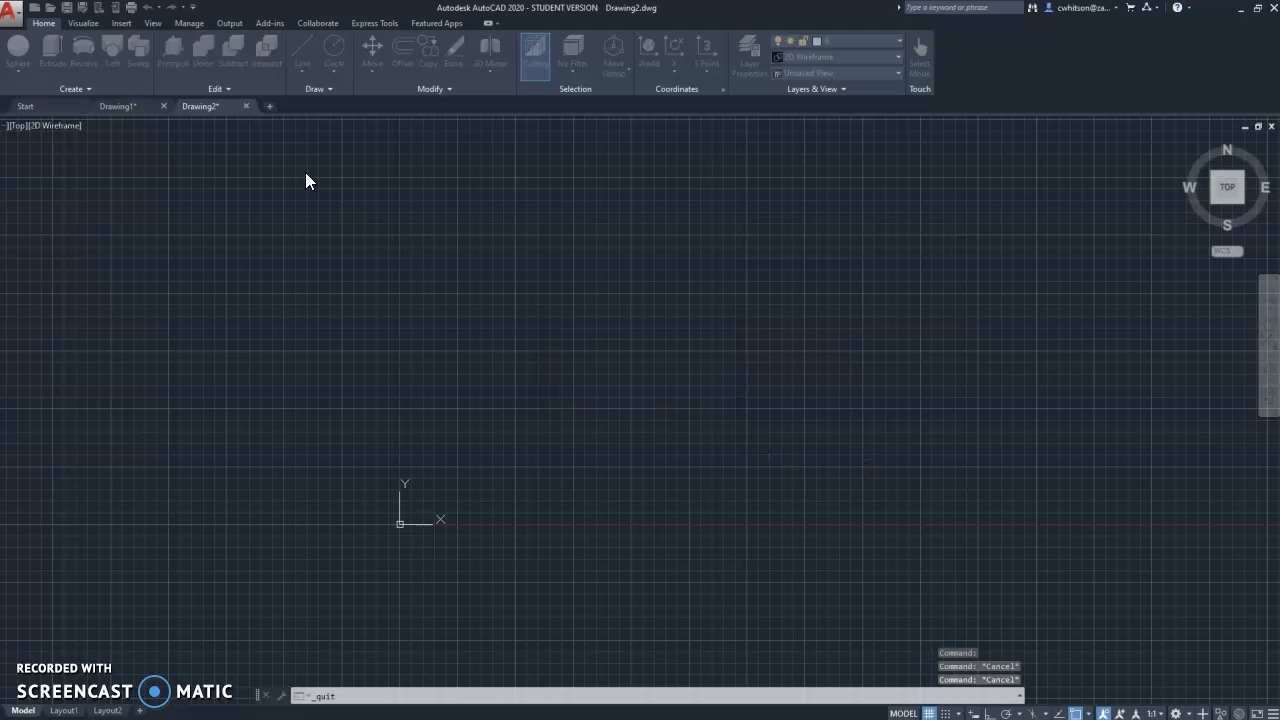
Start importing a file of another format into the drawing and browse to the Downloads folder on This PC
click(14, 22)
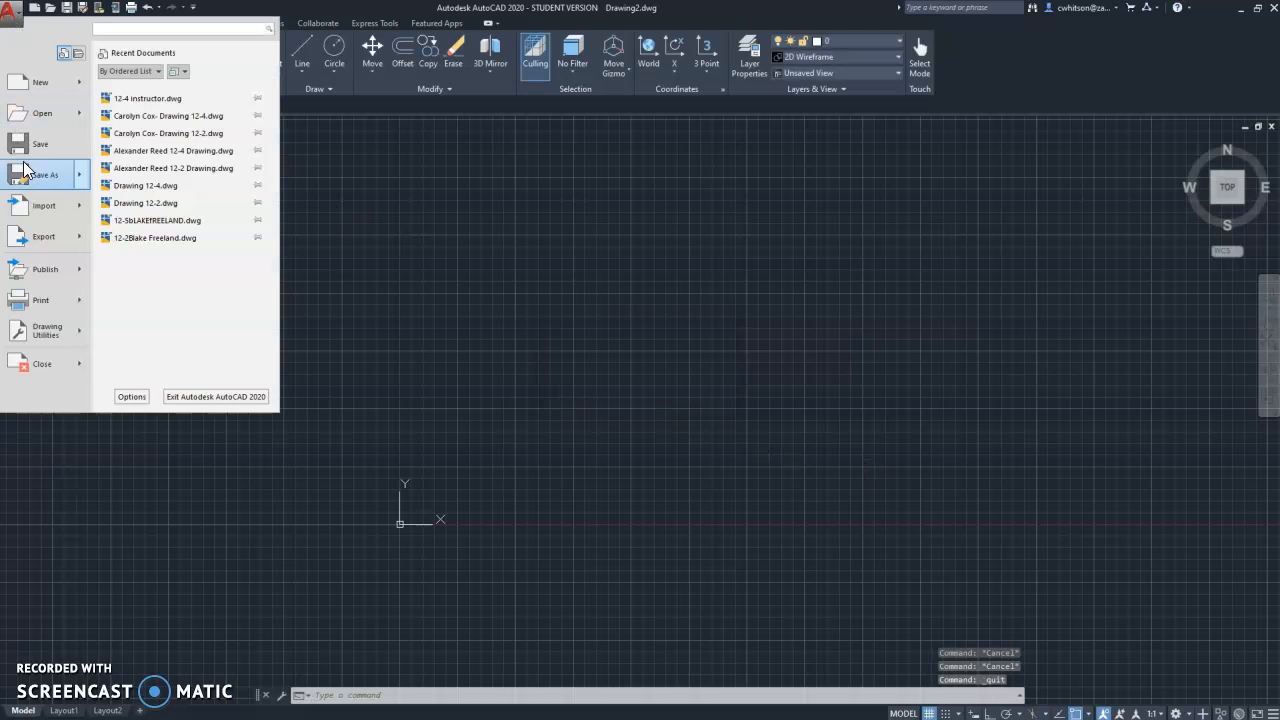
mouse_move(44, 210)
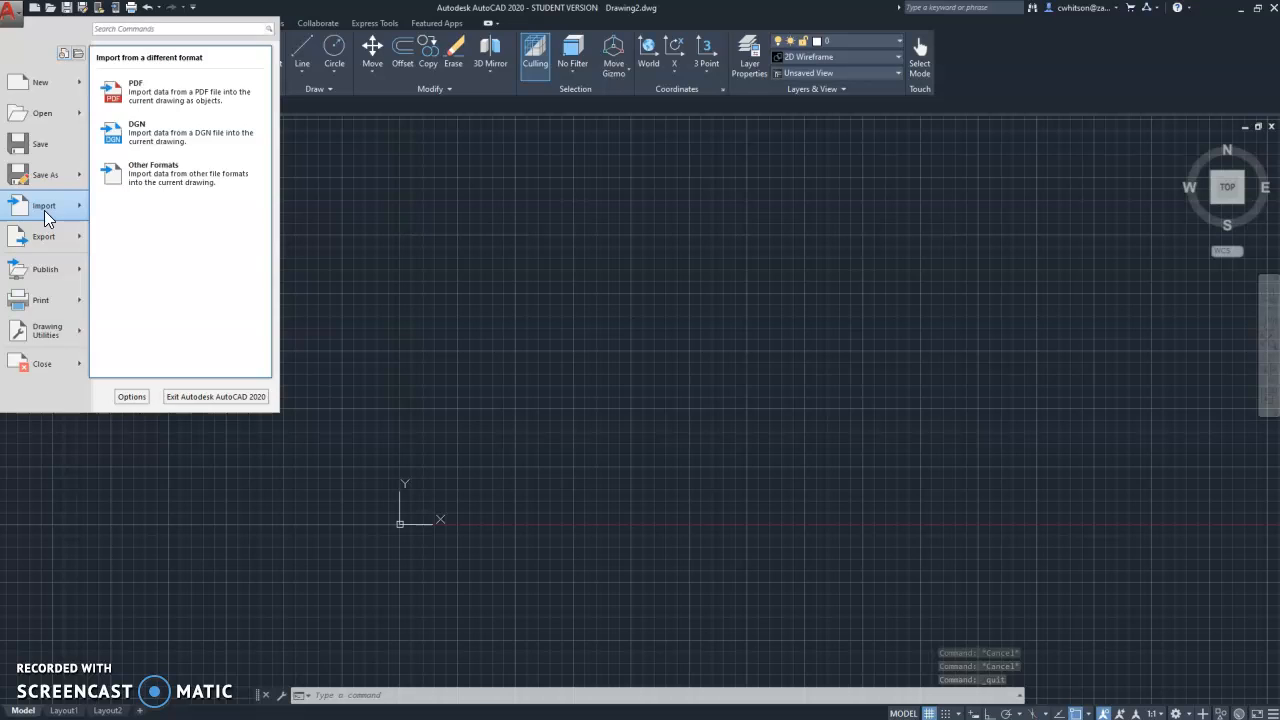
click(157, 180)
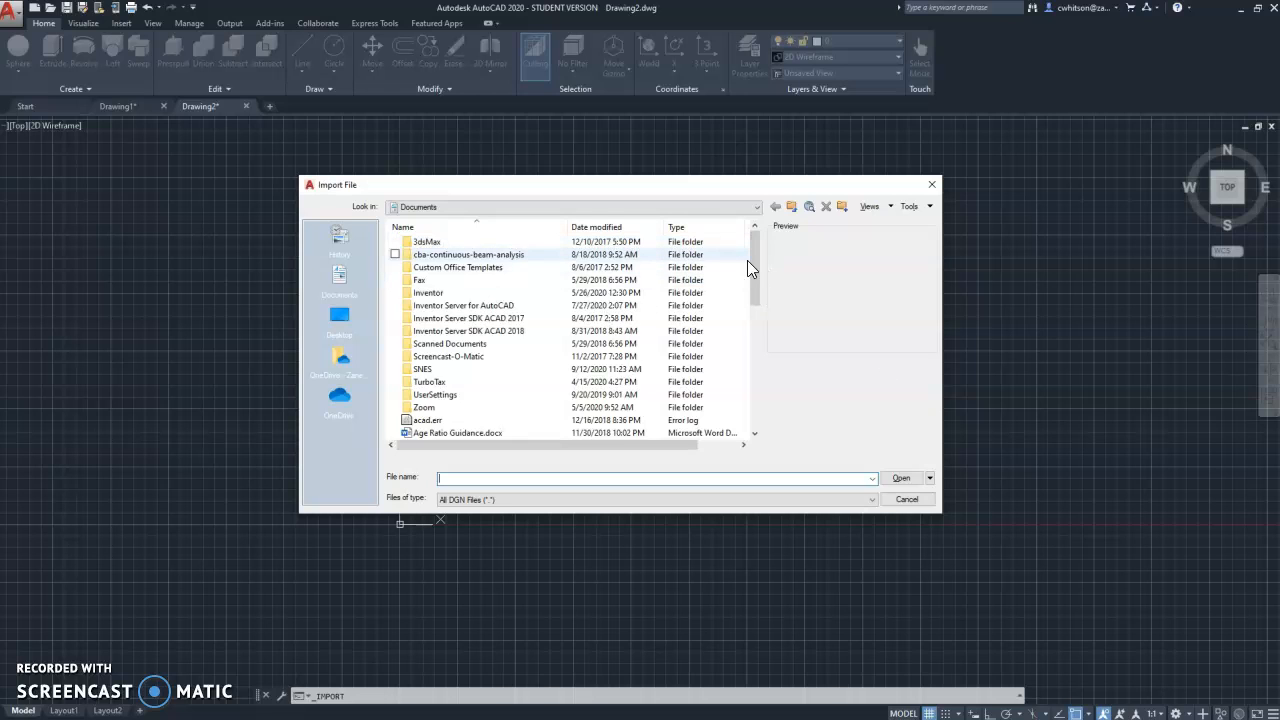
click(752, 206)
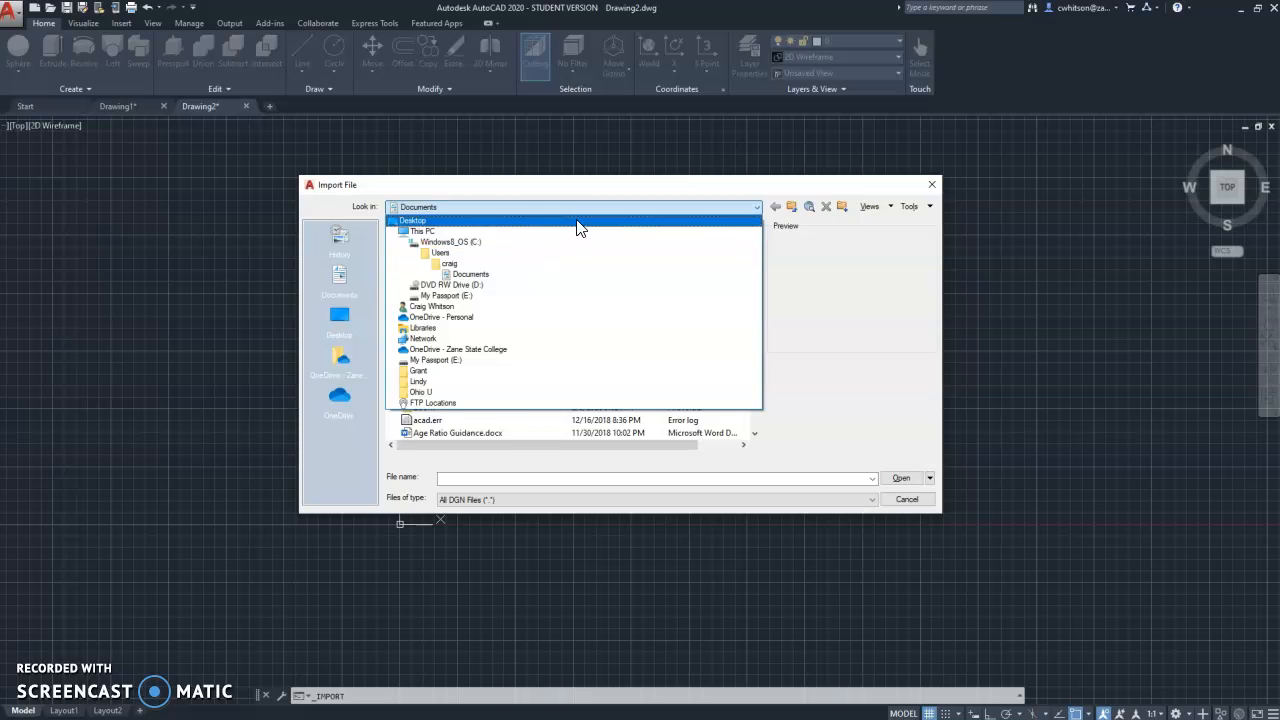
click(492, 232)
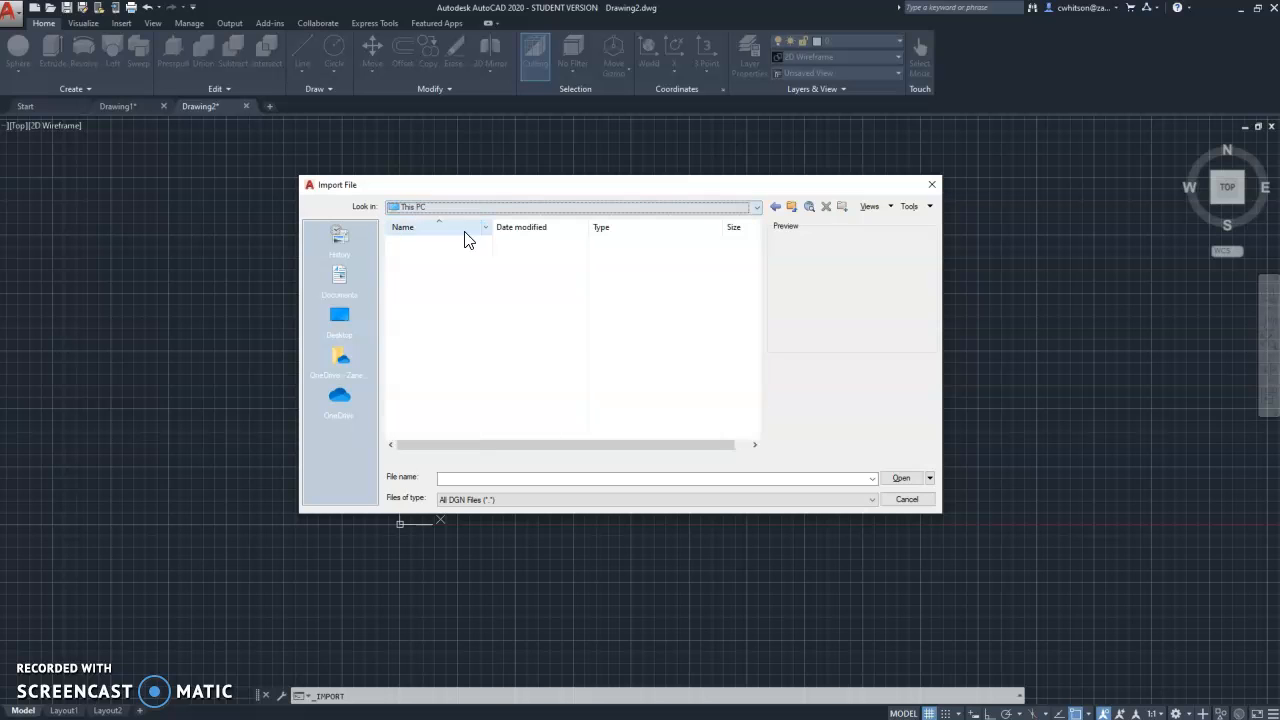
click(432, 296)
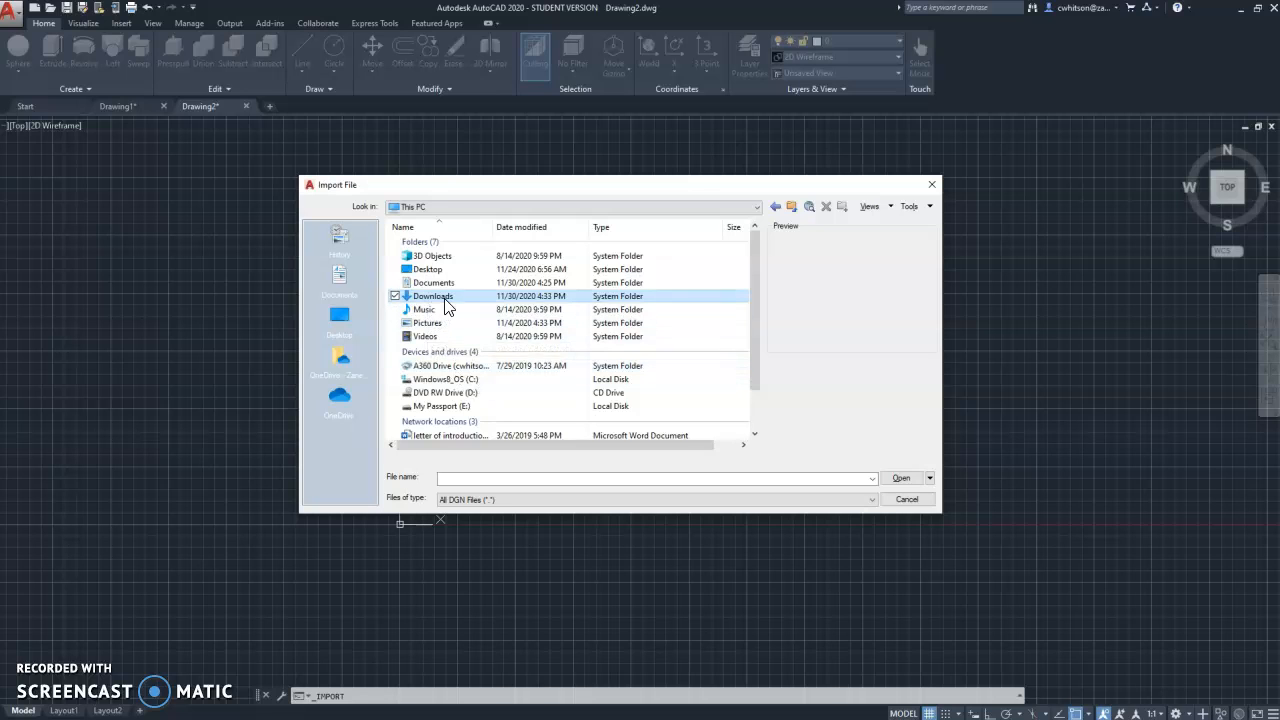
double_click(448, 305)
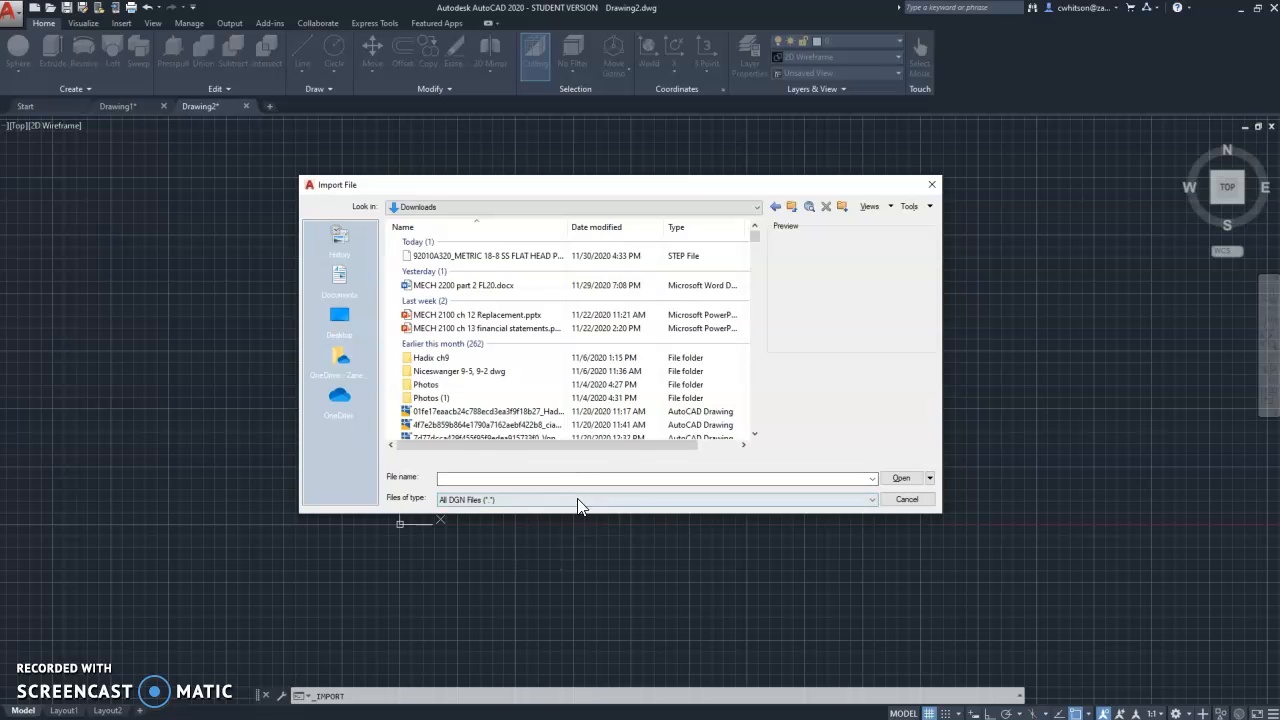
Set the file type to STEP and import 92010A320_METRIC 18-8 SS FLAT HEAD PHIL MACHINE SCREW.STEP into the drawing
click(866, 502)
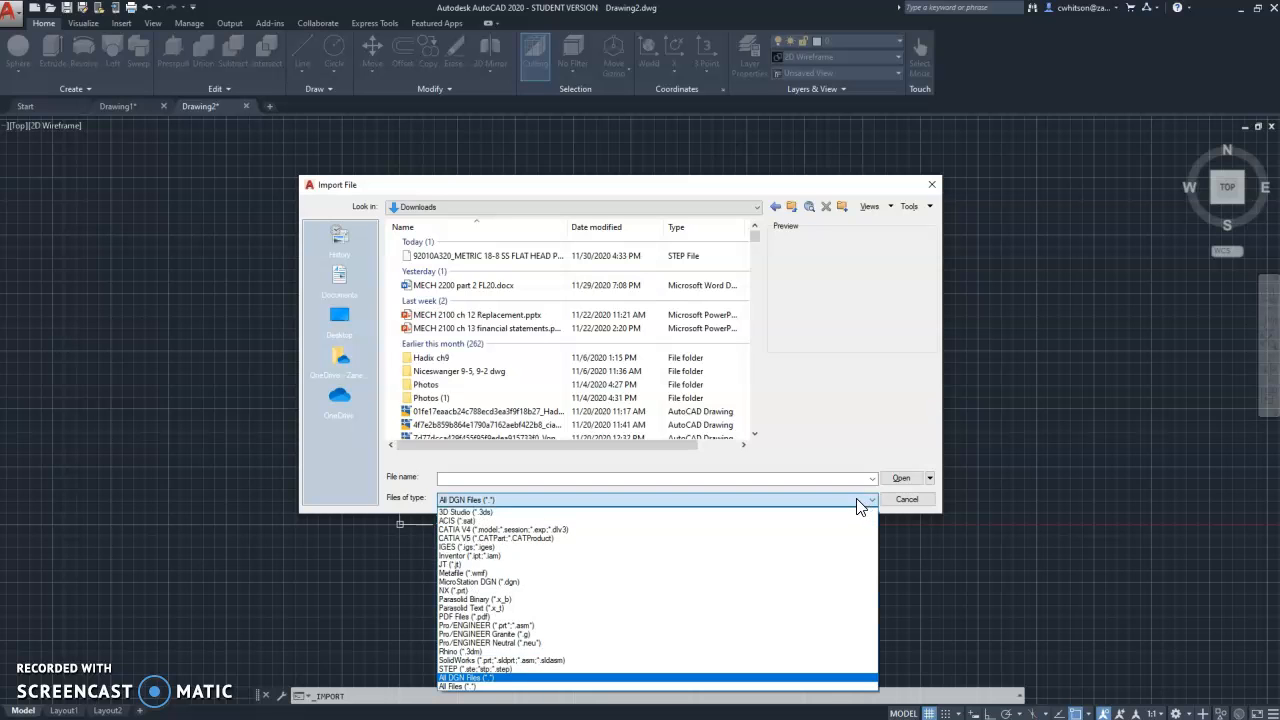
click(445, 669)
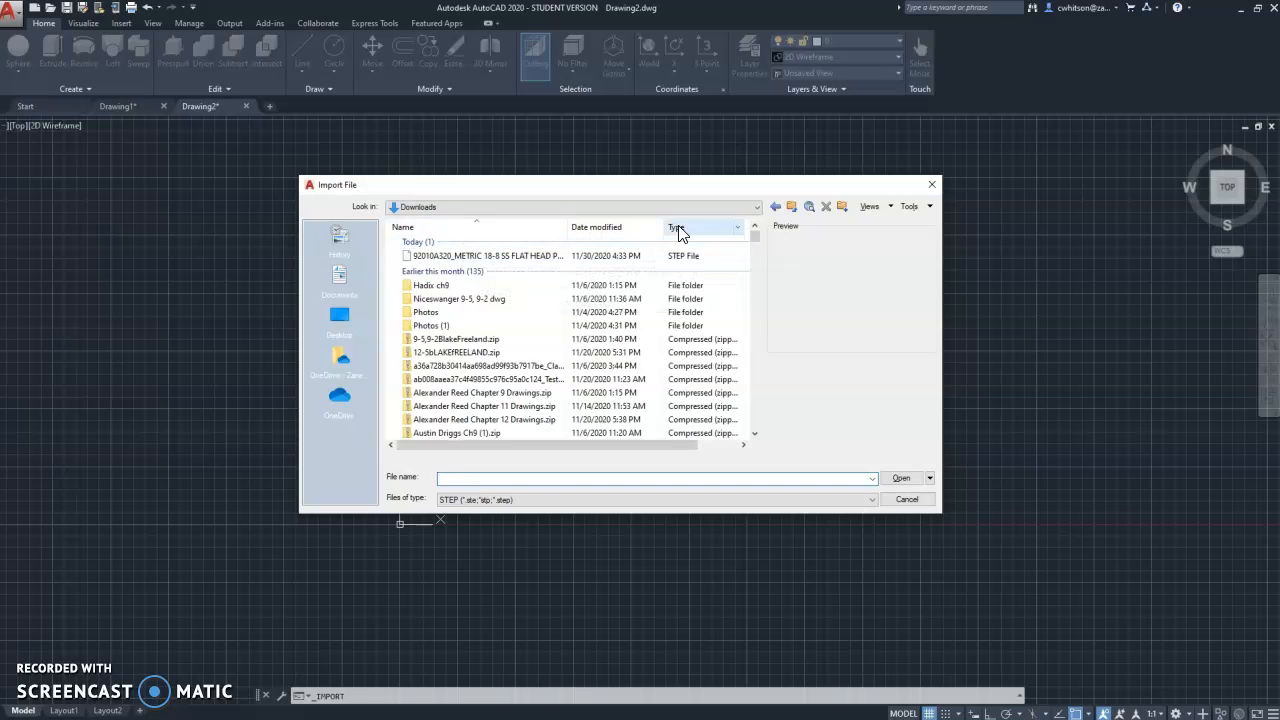
click(490, 257)
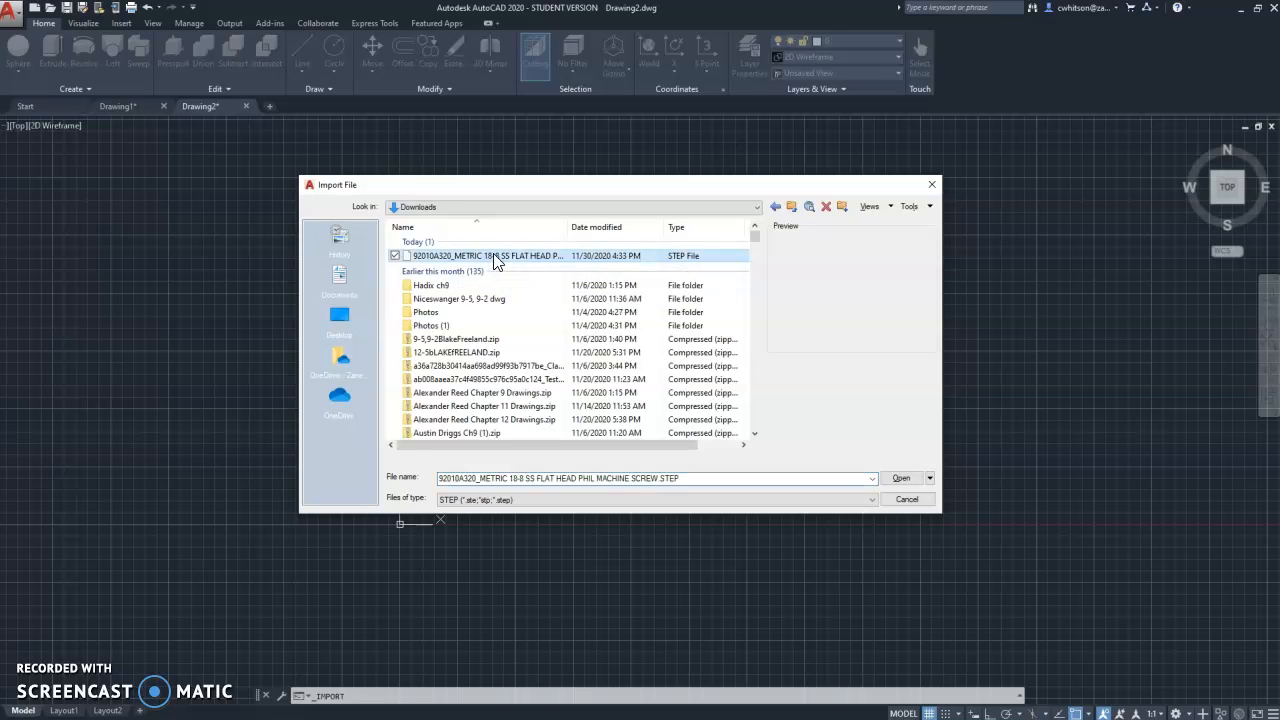
click(899, 479)
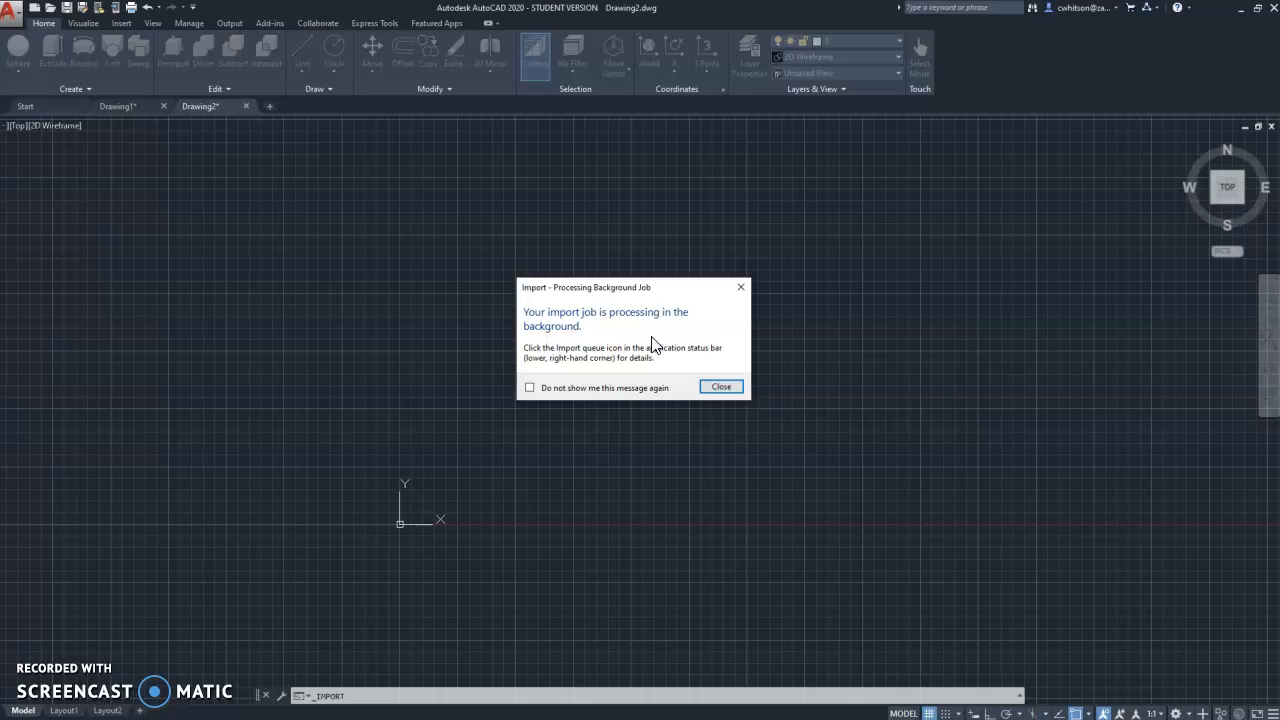
click(716, 389)
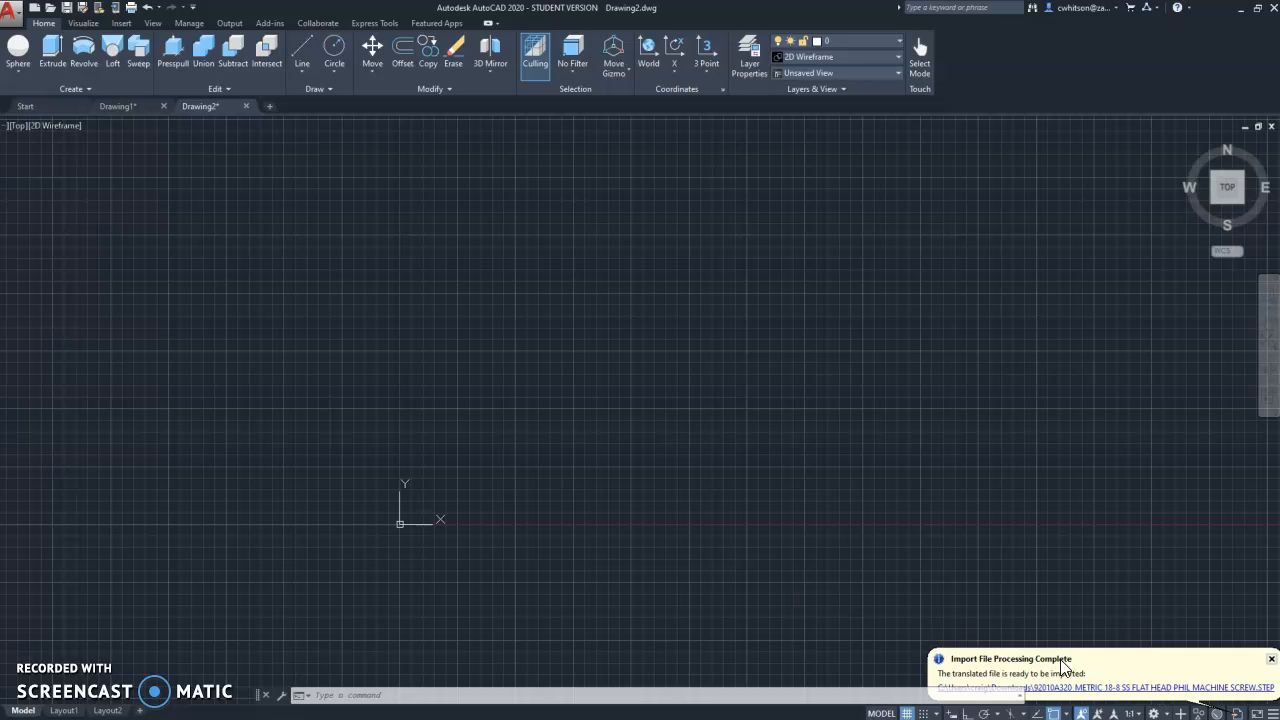
key(Escape)
key(Escape)
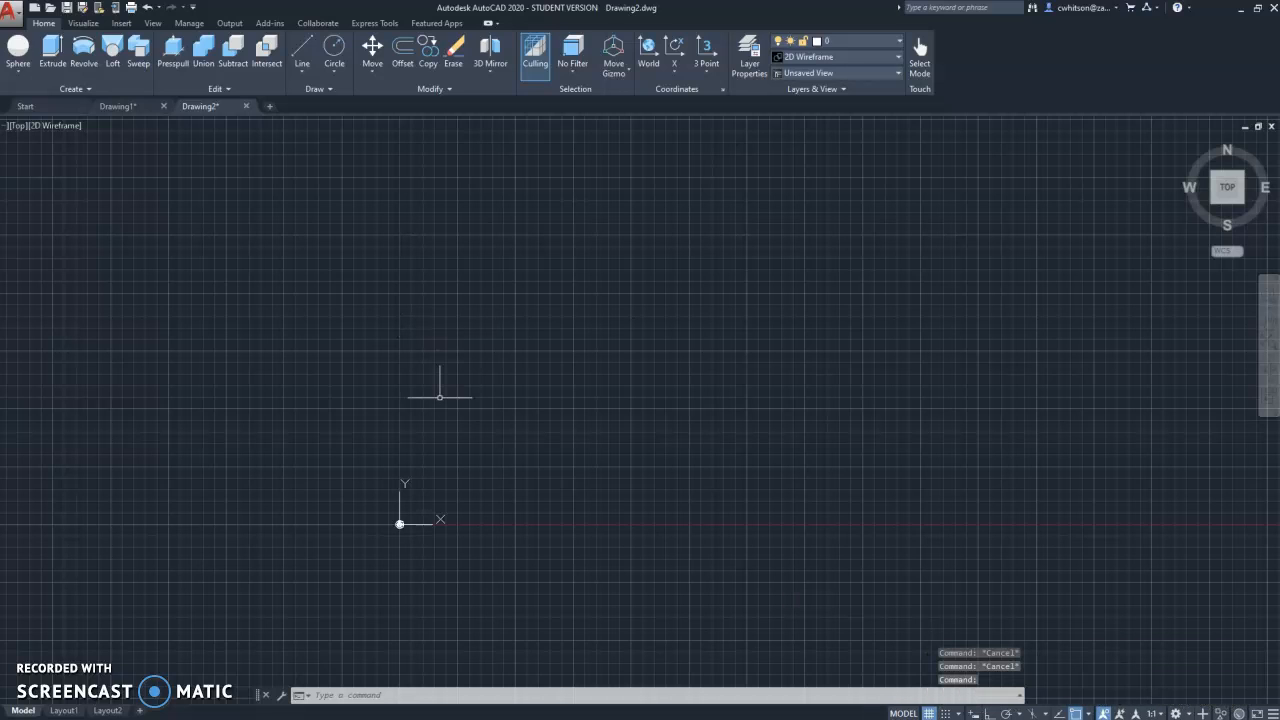
Show the imported screw in the SW Isometric view and set the visual style to Shaded with edges
middle_drag(565, 566, 667, 499)
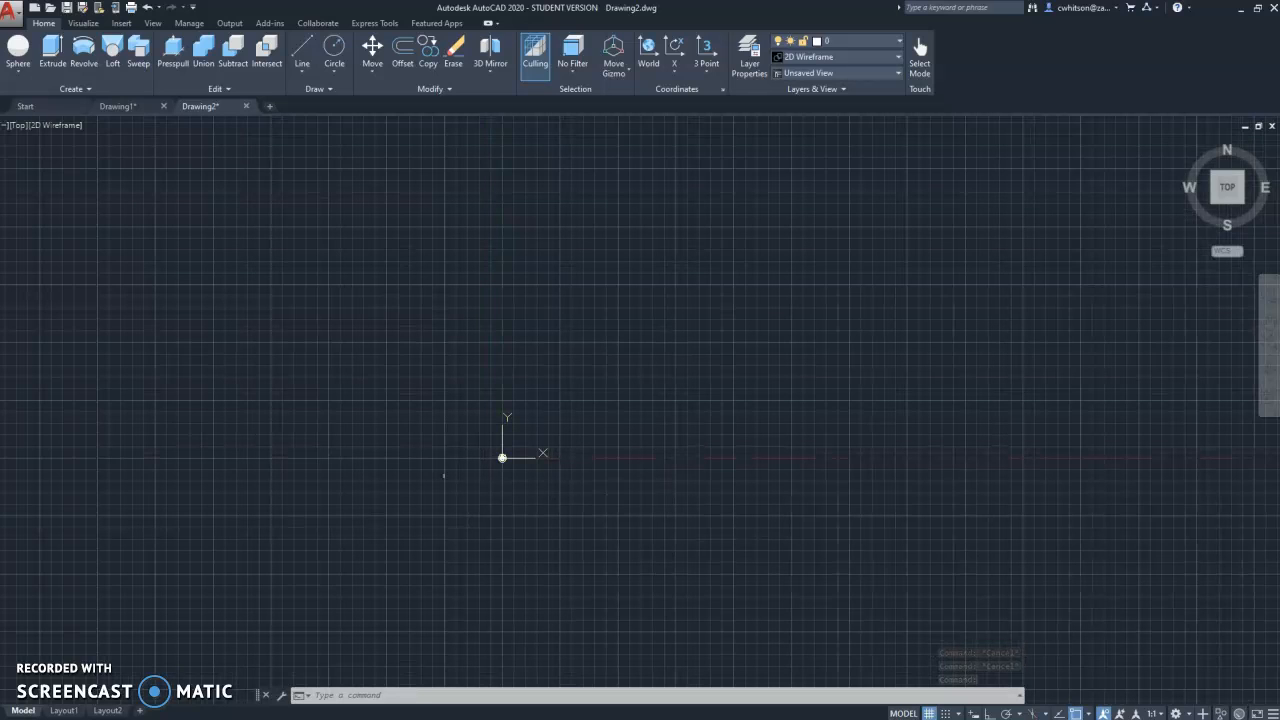
scroll(645, 466, up, 8)
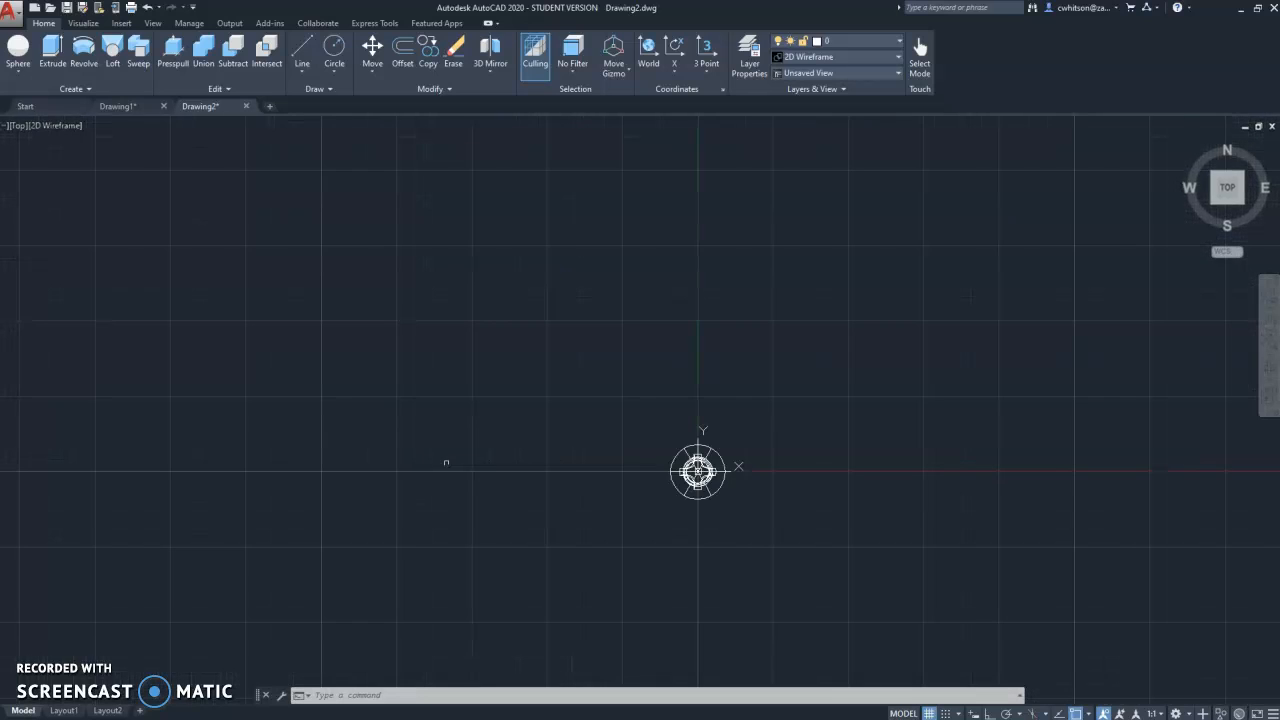
click(1212, 203)
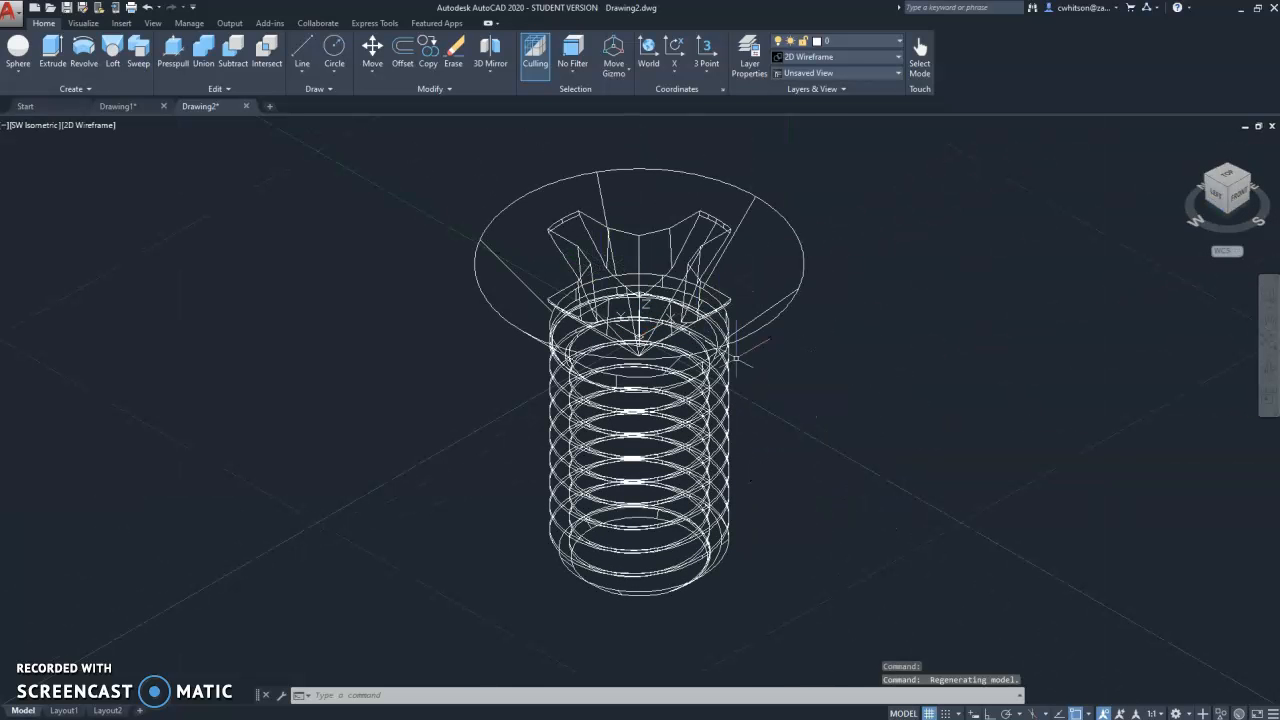
scroll(736, 357, down, 2)
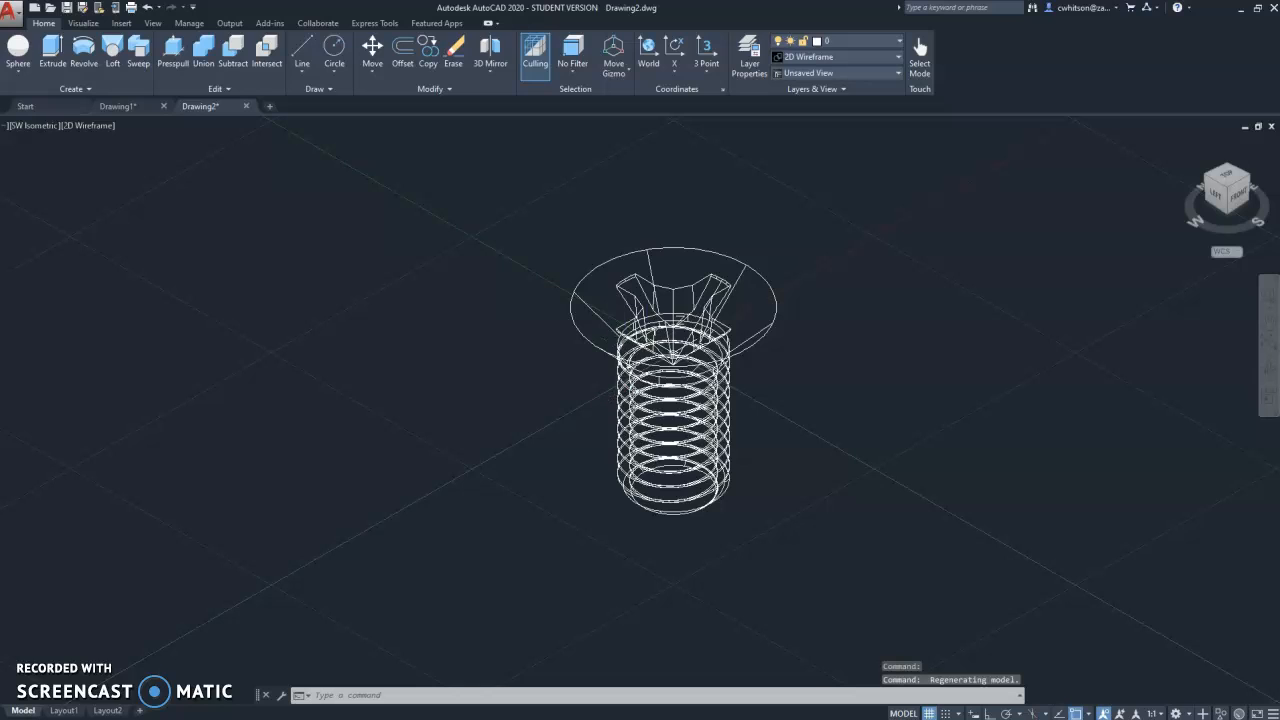
scroll(762, 397, down, 3)
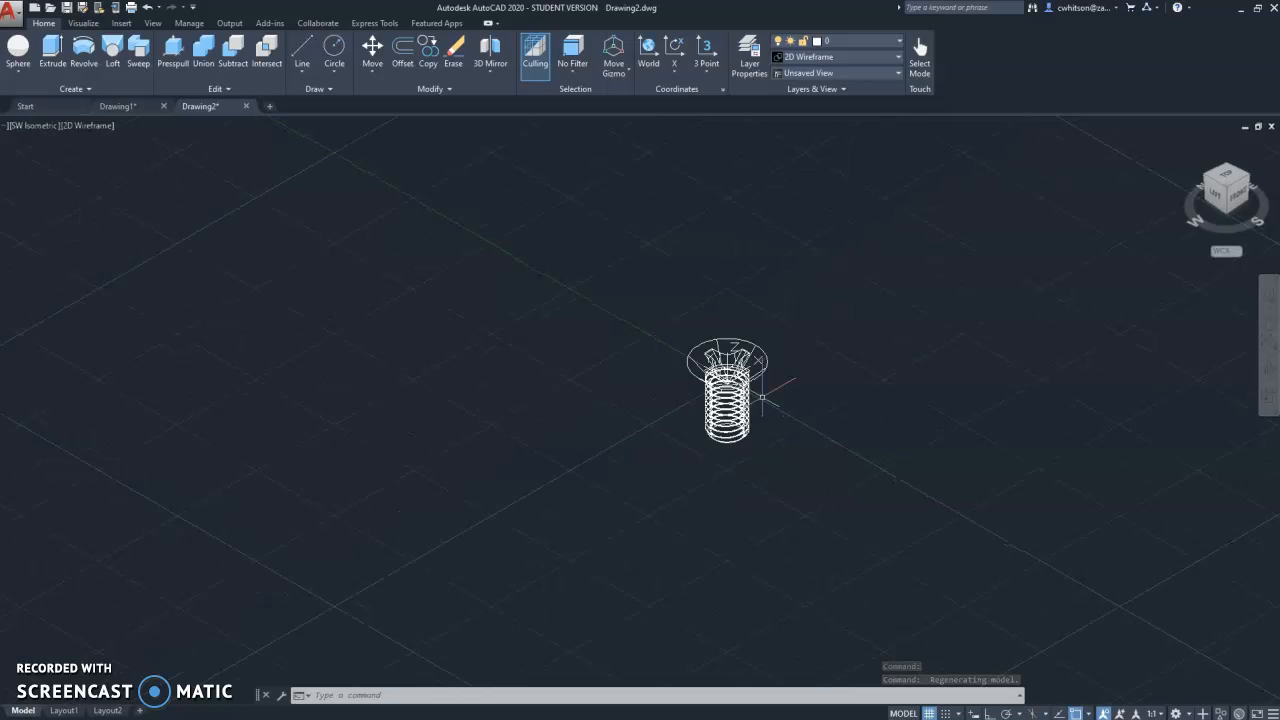
scroll(762, 397, down, 8)
middle_drag(858, 346, 559, 523)
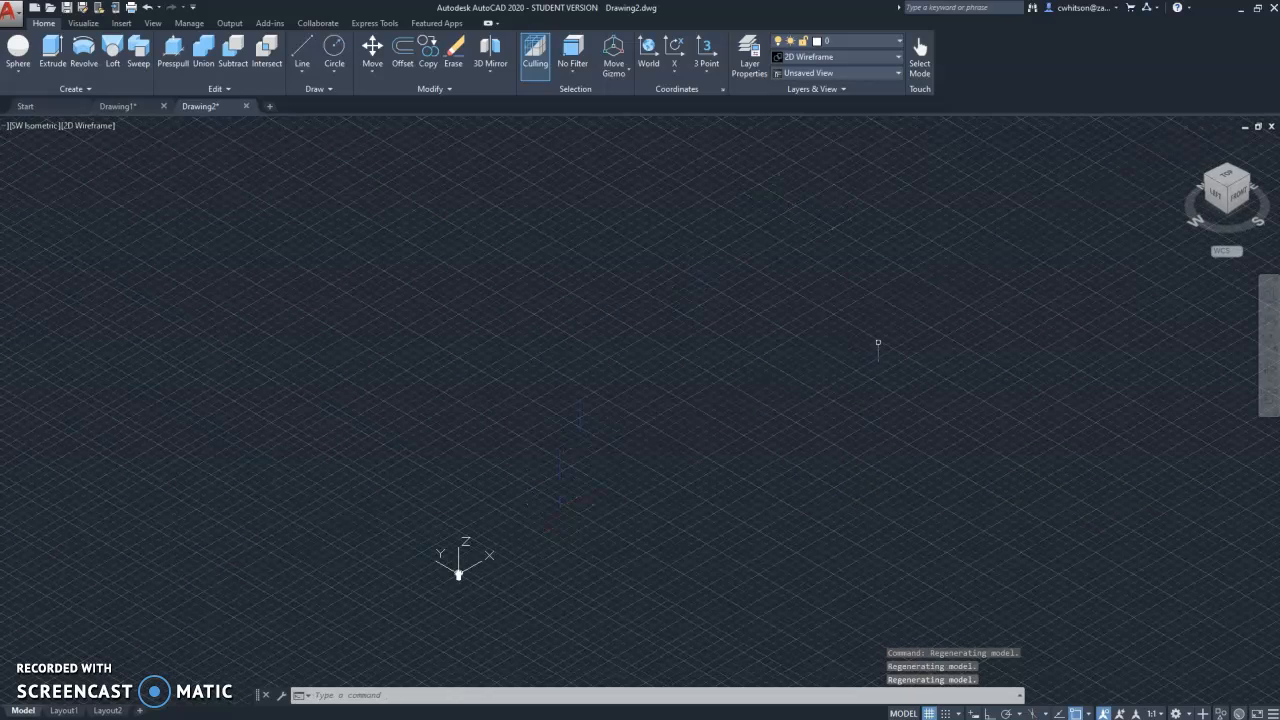
scroll(431, 623, up, 8)
scroll(562, 297, up, 5)
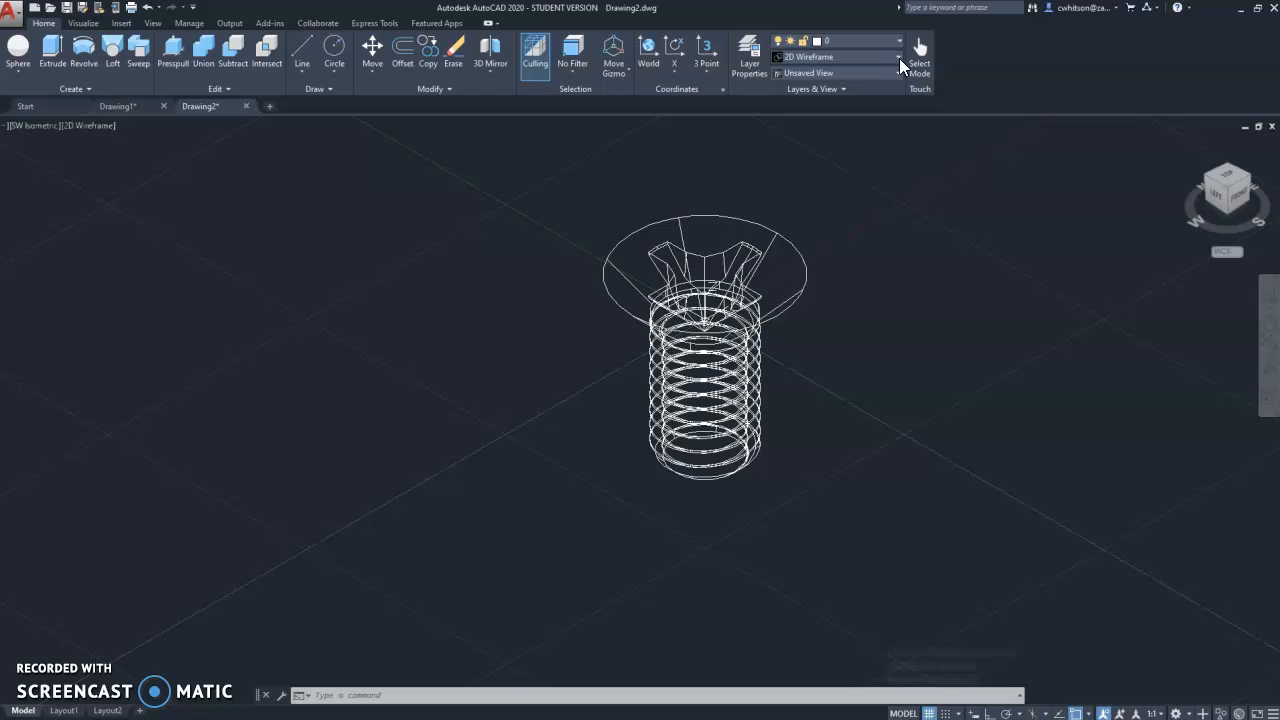
click(893, 58)
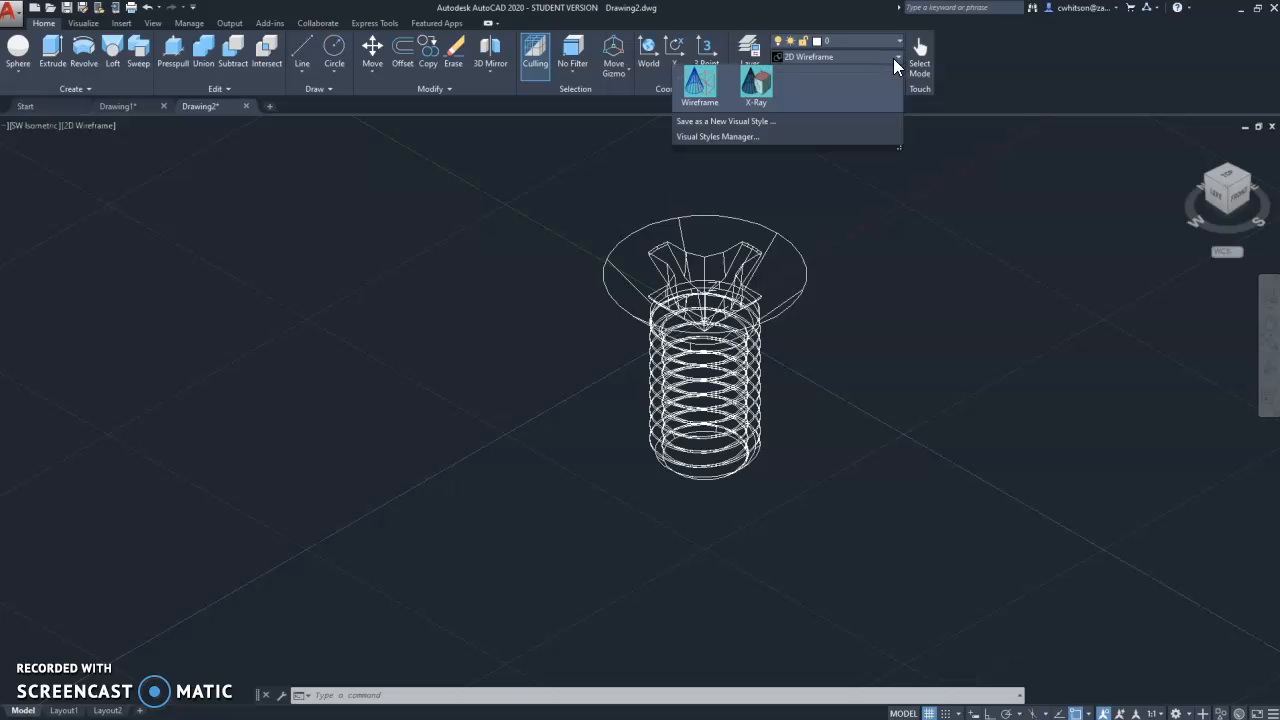
click(759, 139)
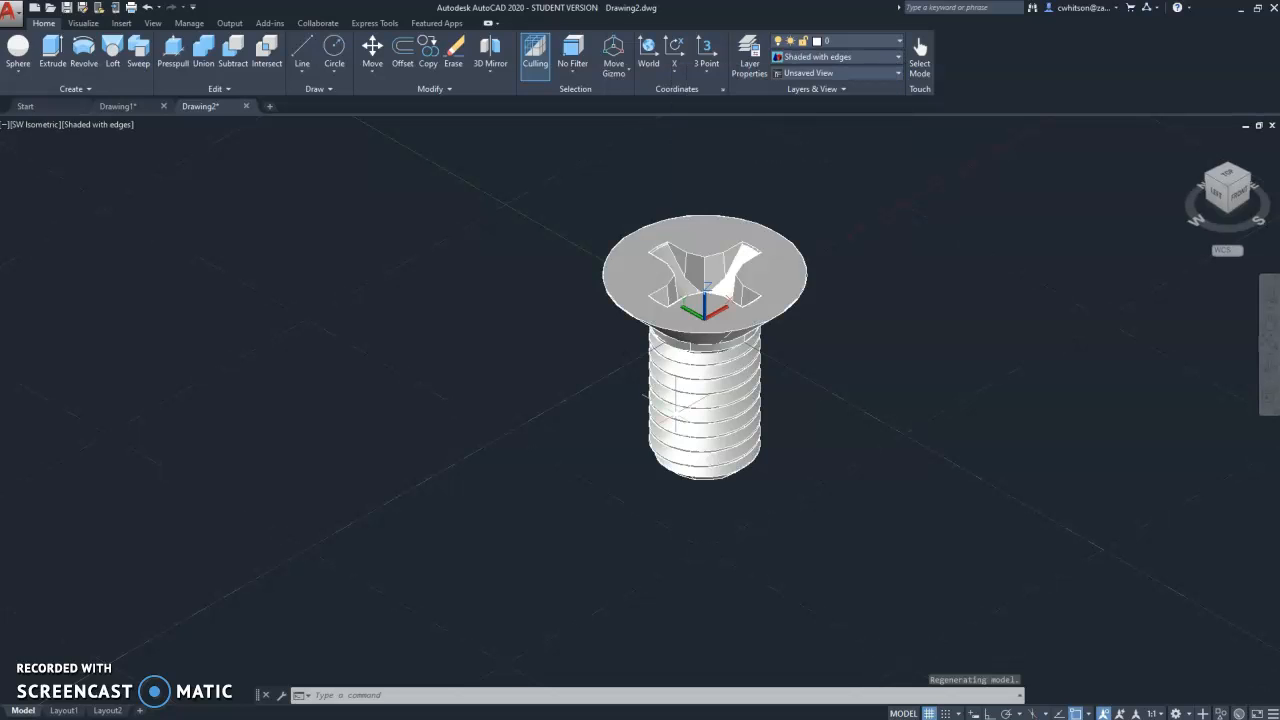
Switch to the Rotate Gizmo and rotate the screw 90 degrees about the X axis
scroll(730, 395, down, 4)
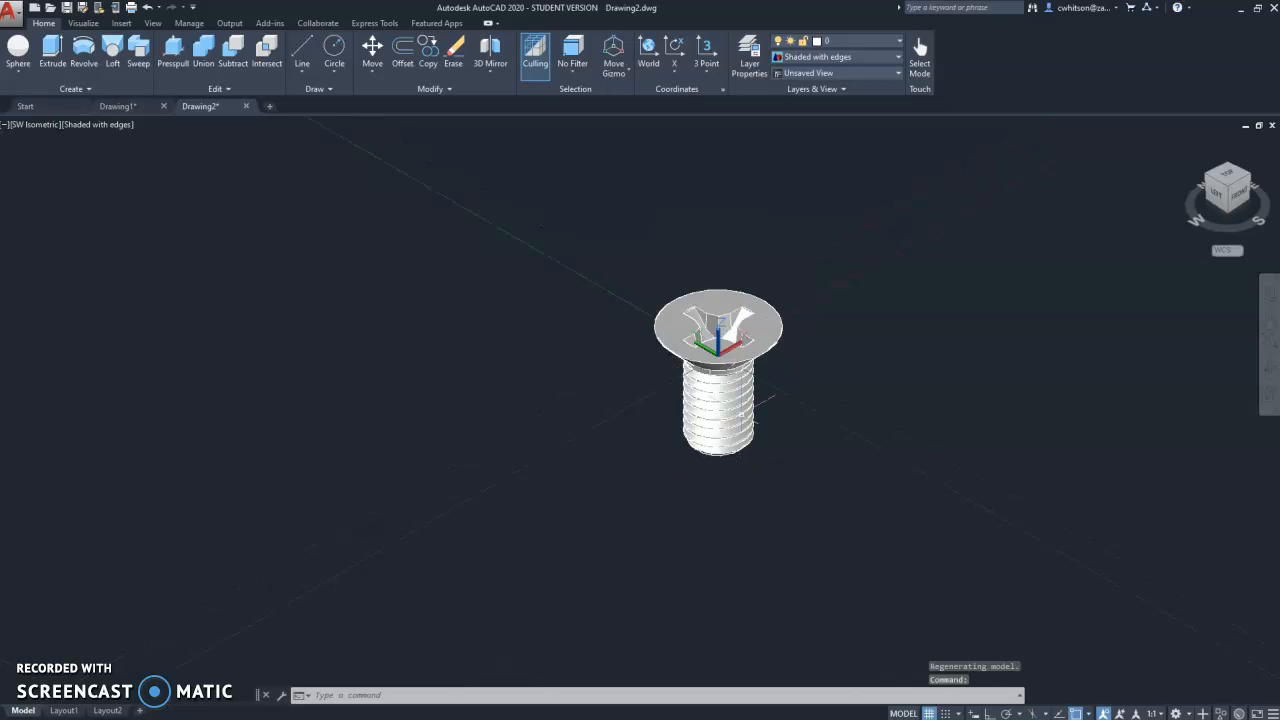
middle_drag(765, 405, 692, 447)
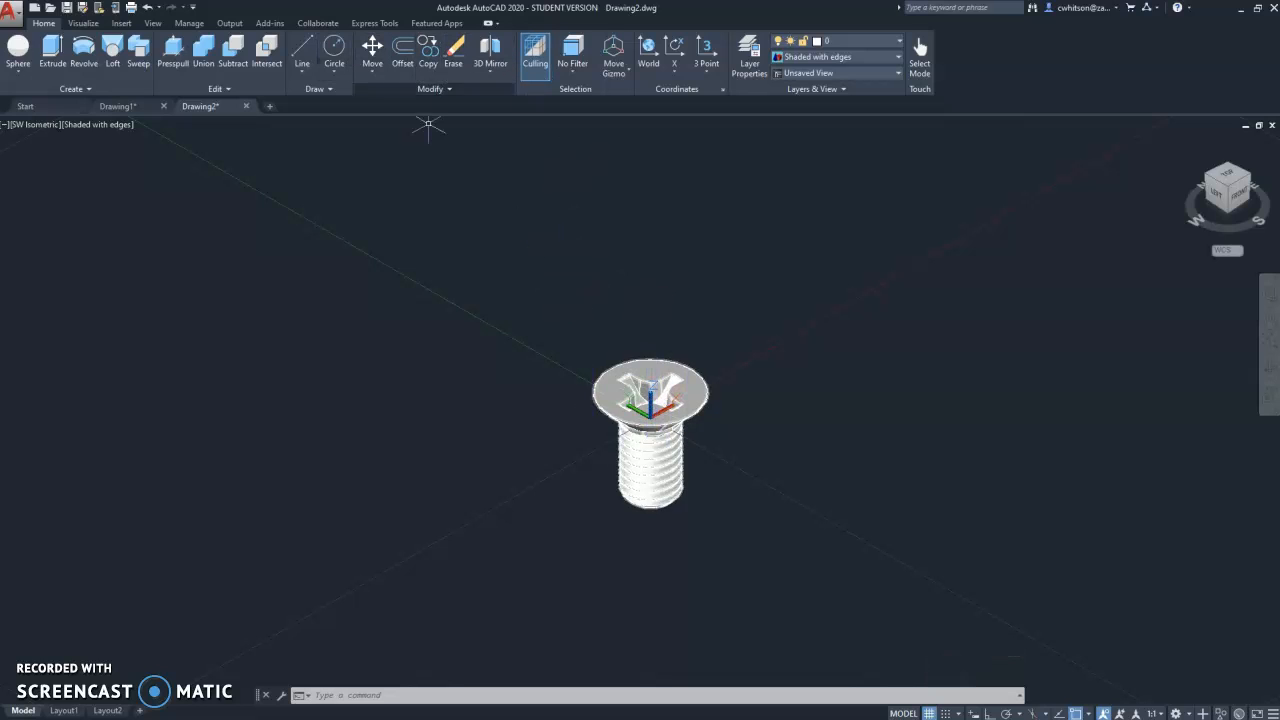
click(619, 70)
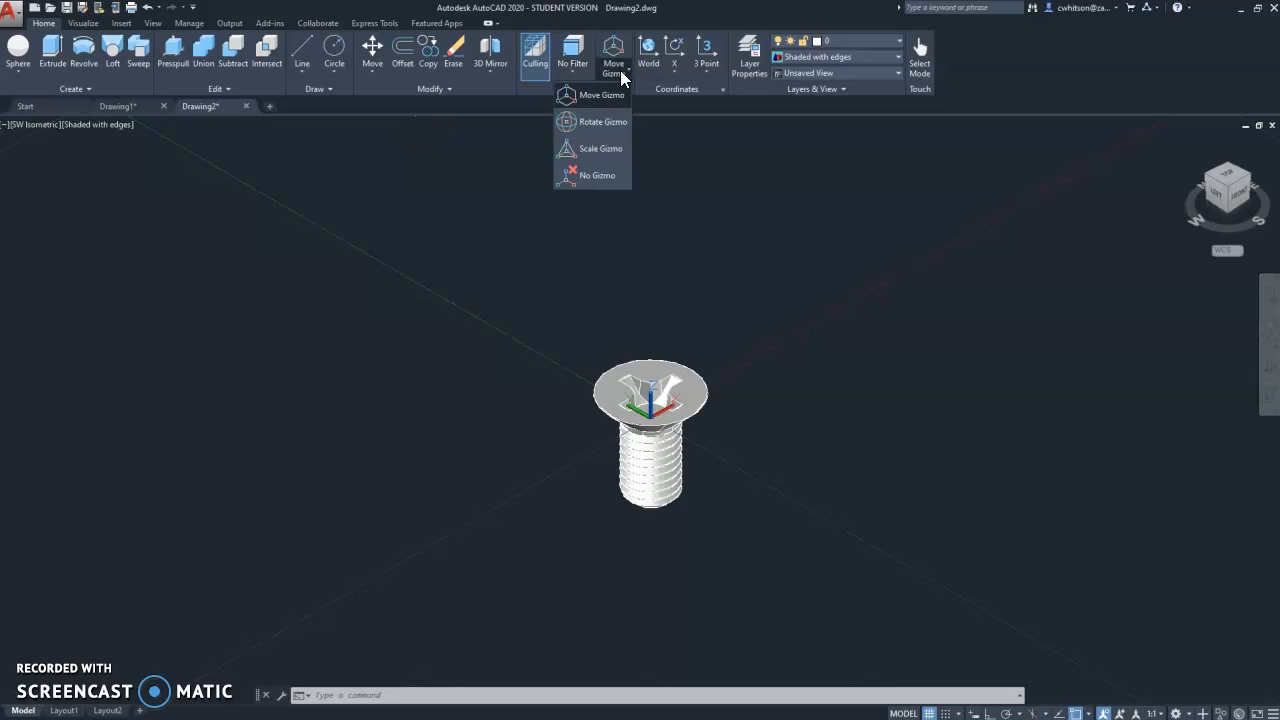
click(604, 124)
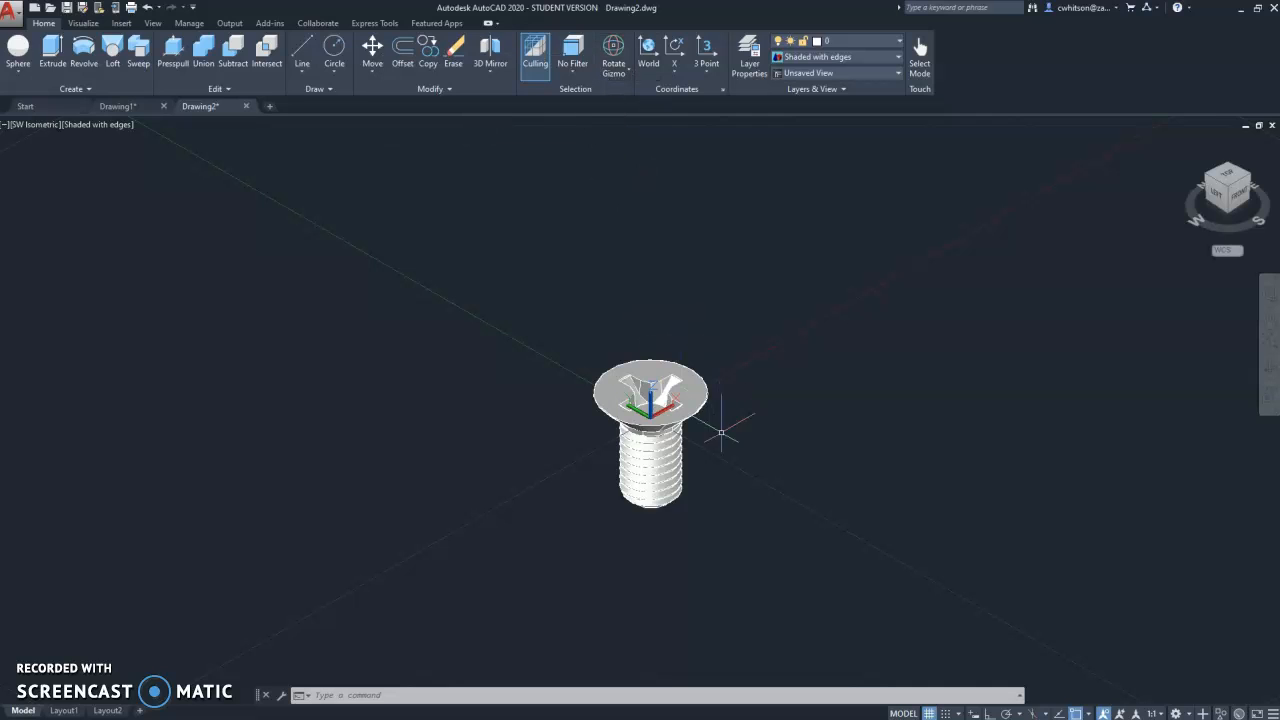
scroll(710, 452, down, 5)
scroll(710, 452, up, 5)
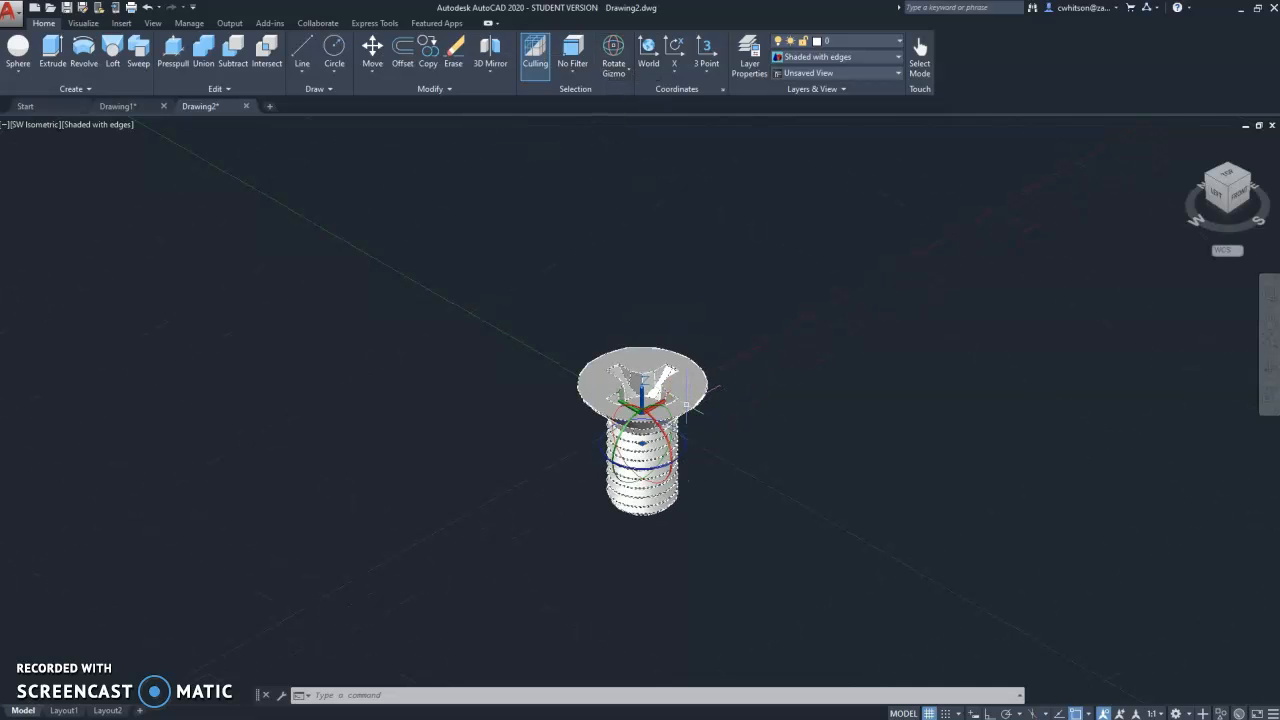
click(671, 418)
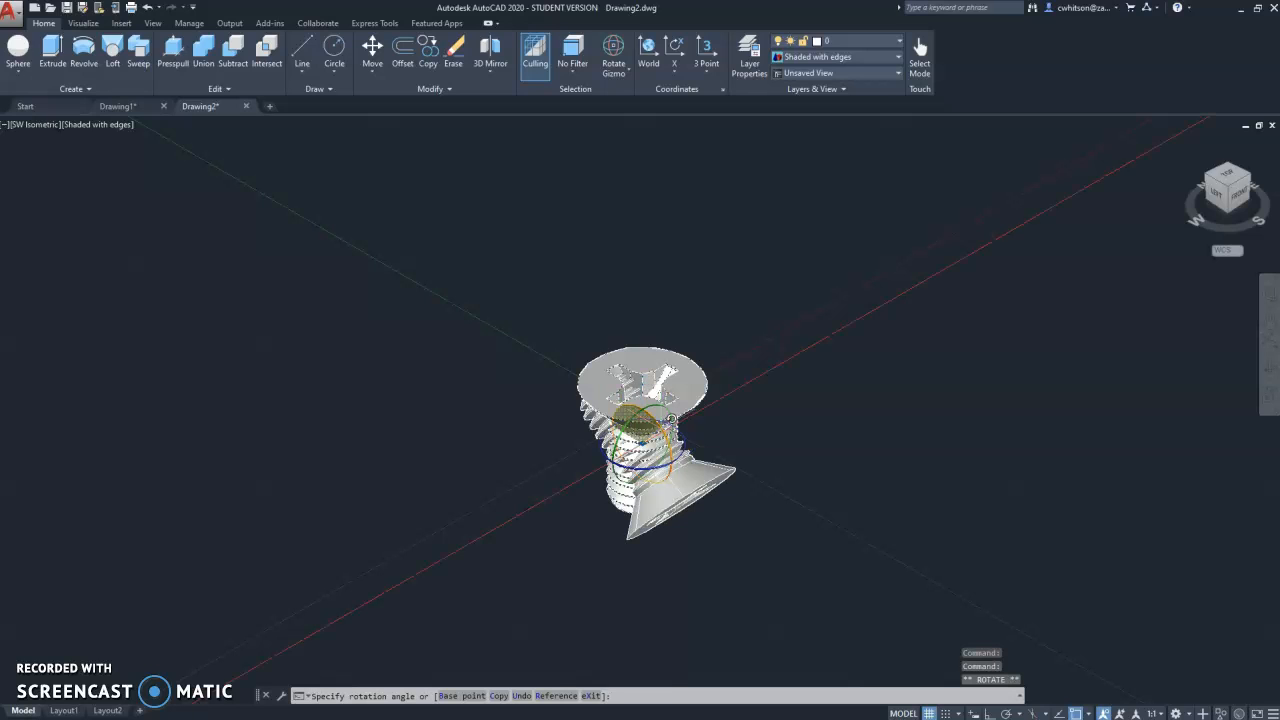
text(90)
key(Return)
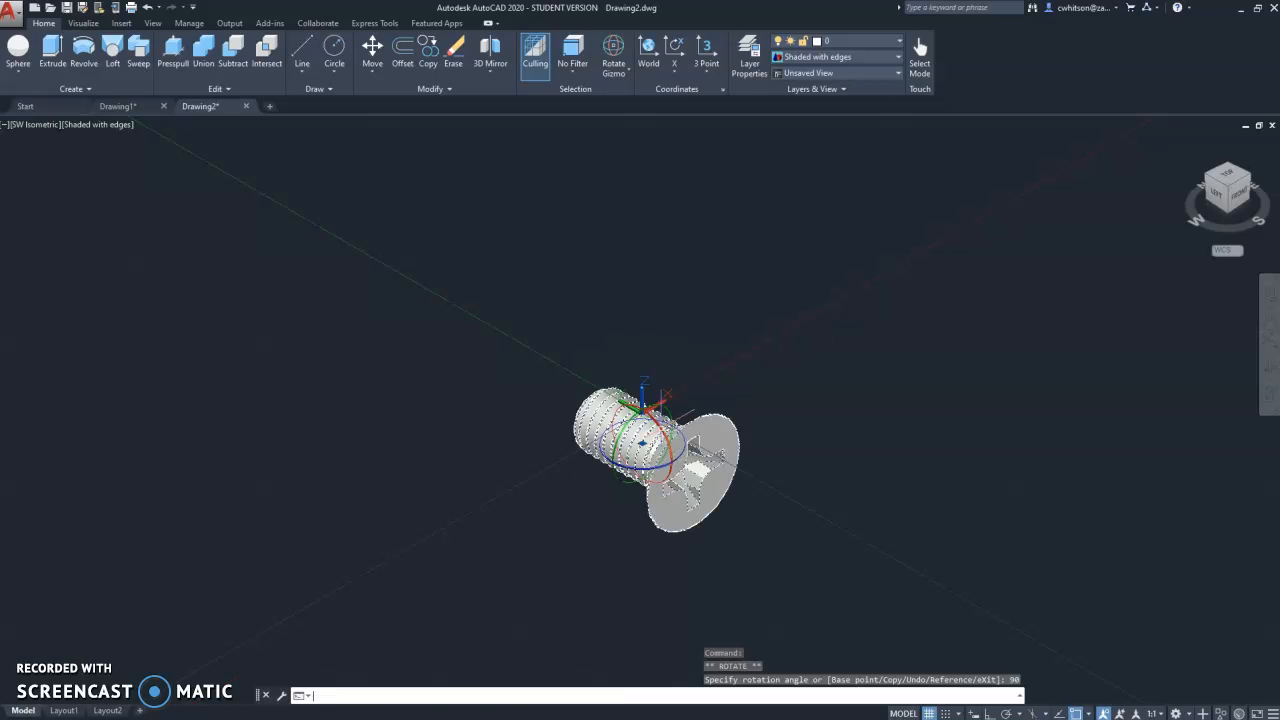
Rotate the screw another 90 degrees about the Z axis
click(611, 437)
text(90)
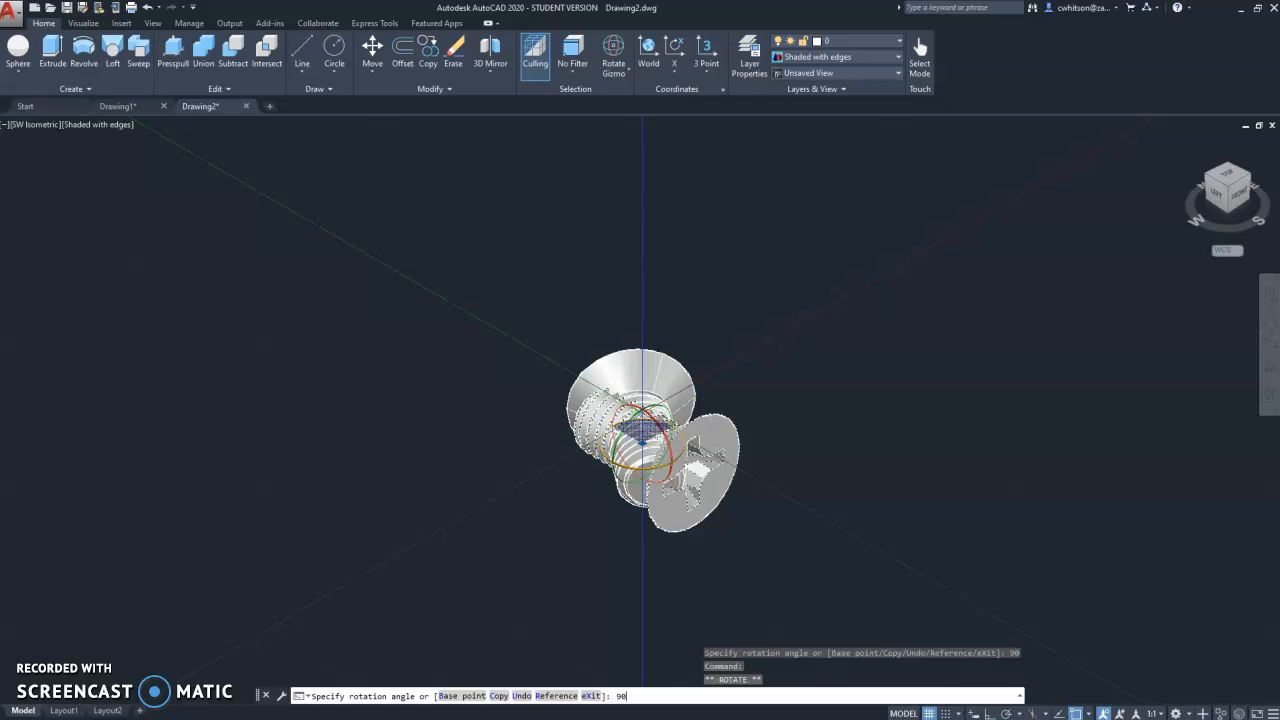
key(Return)
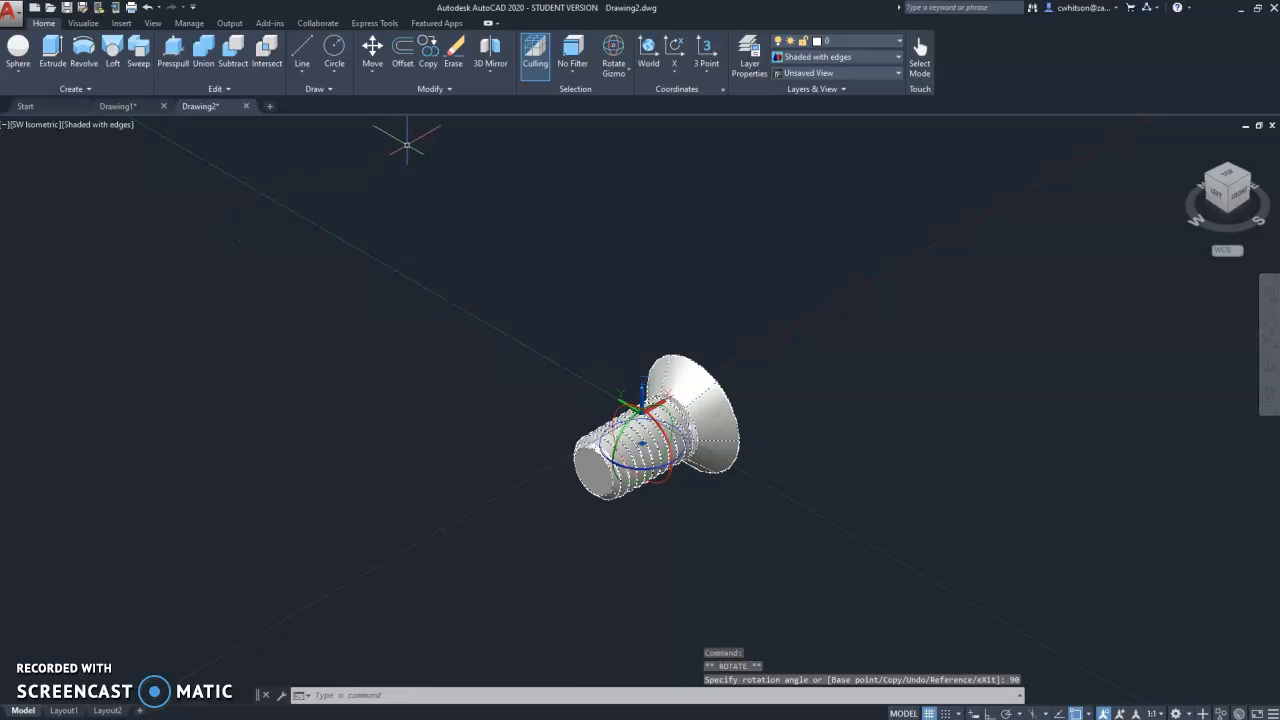
Try to move the screw from a base point picked in the Phillips recess of its head
click(372, 52)
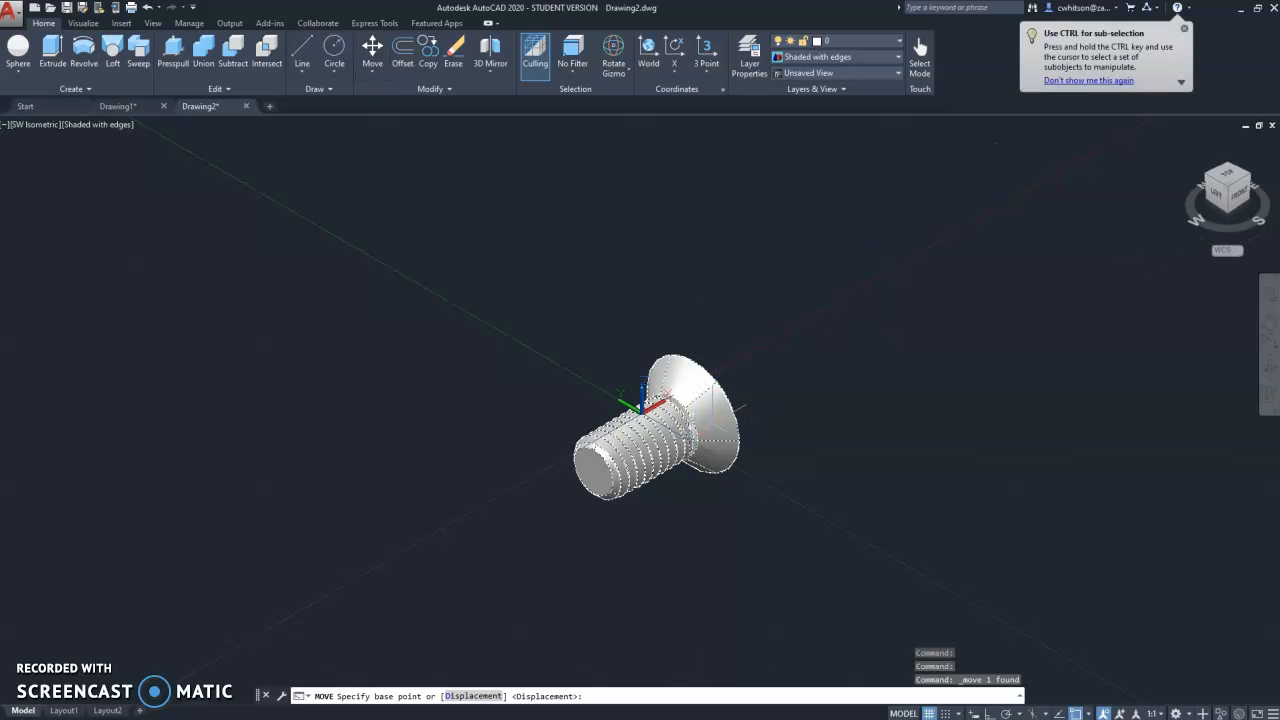
click(1256, 176)
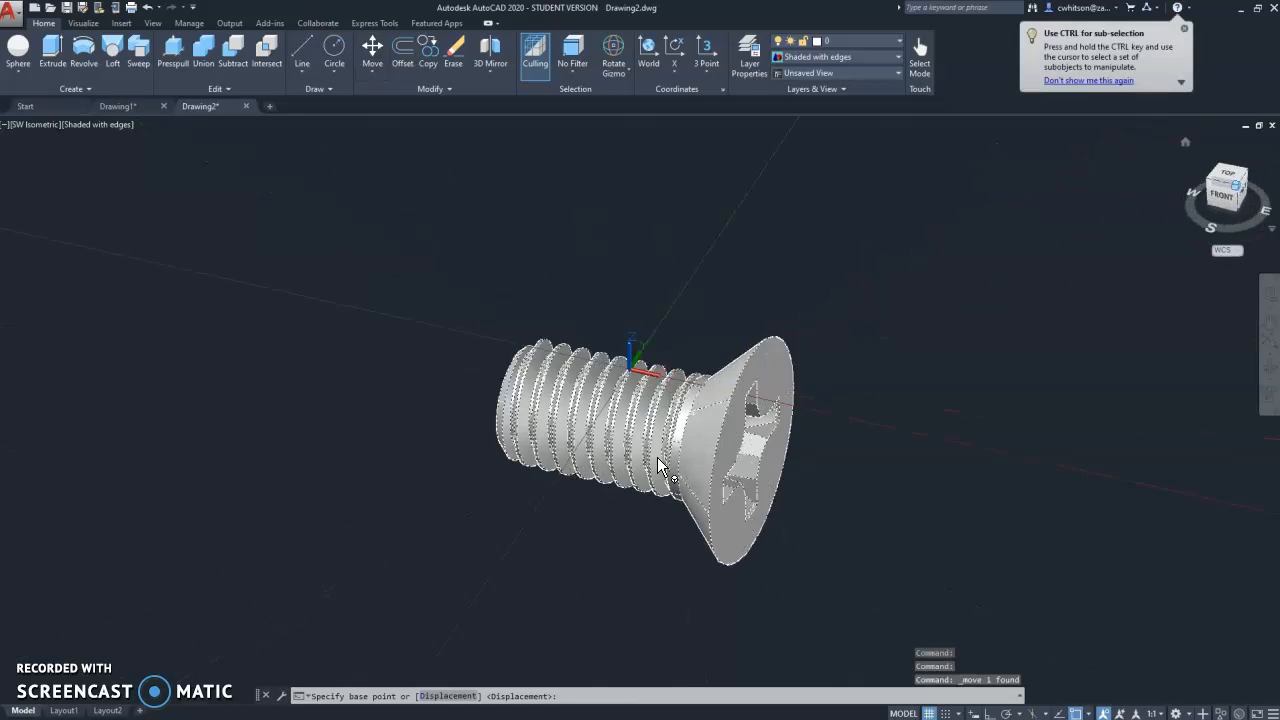
click(372, 52)
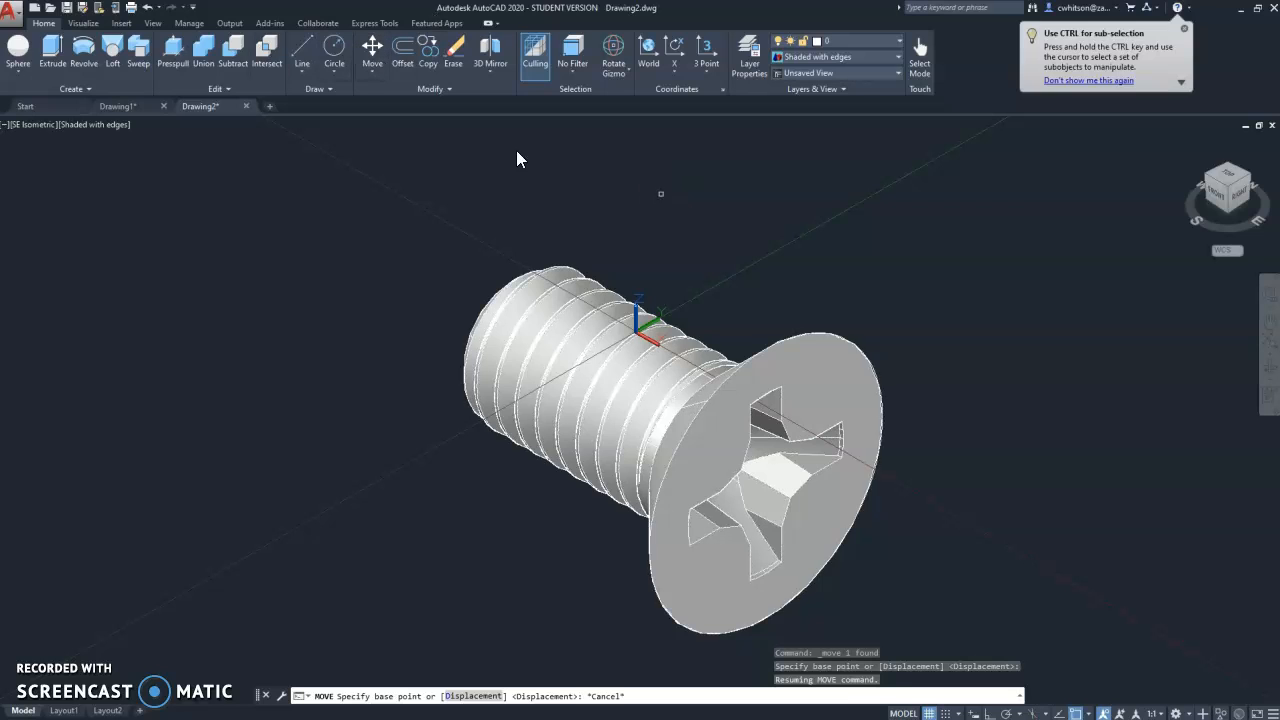
key(Return)
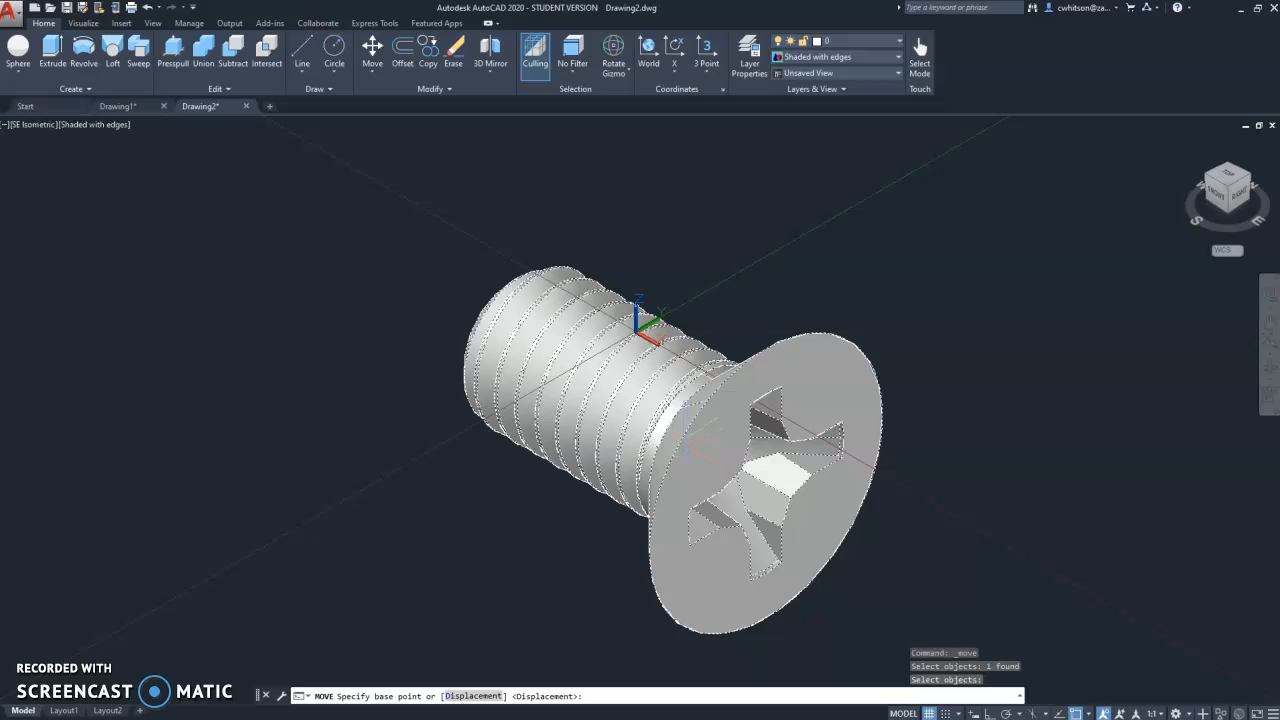
scroll(700, 432, down, 4)
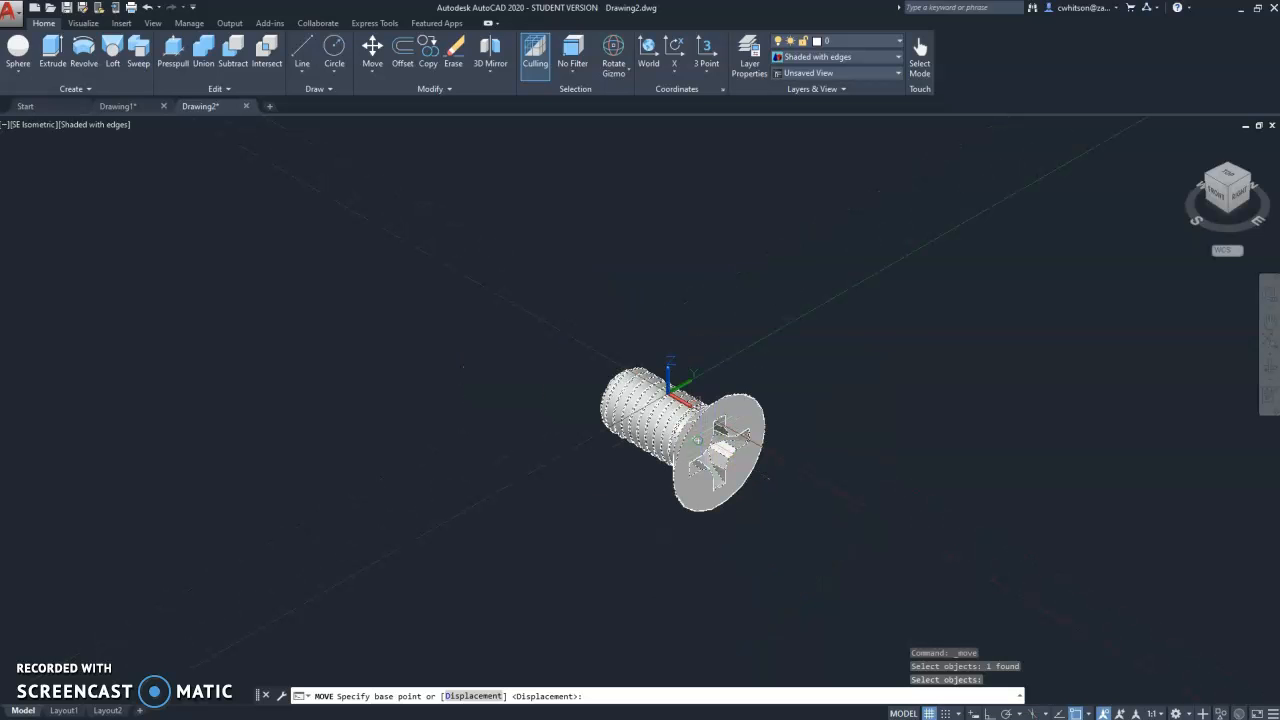
scroll(698, 441, up, 4)
drag(1226, 190, 1269, 226)
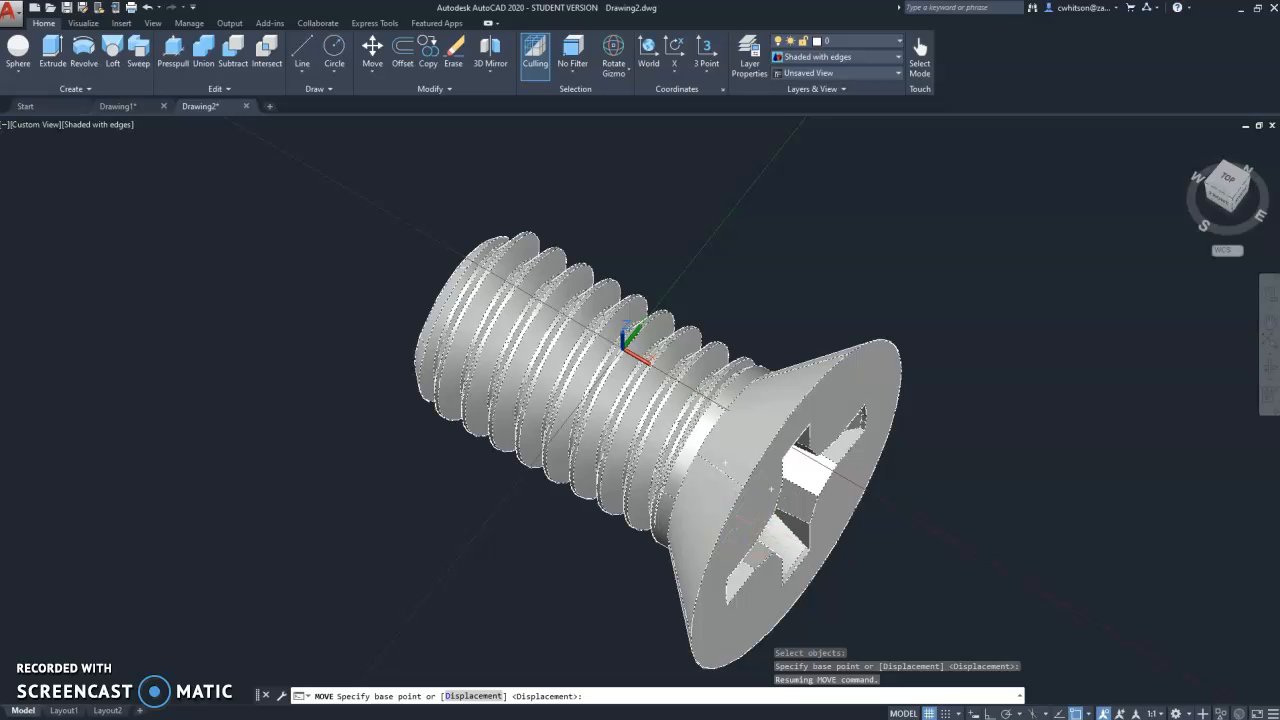
middle_drag(824, 614, 771, 489)
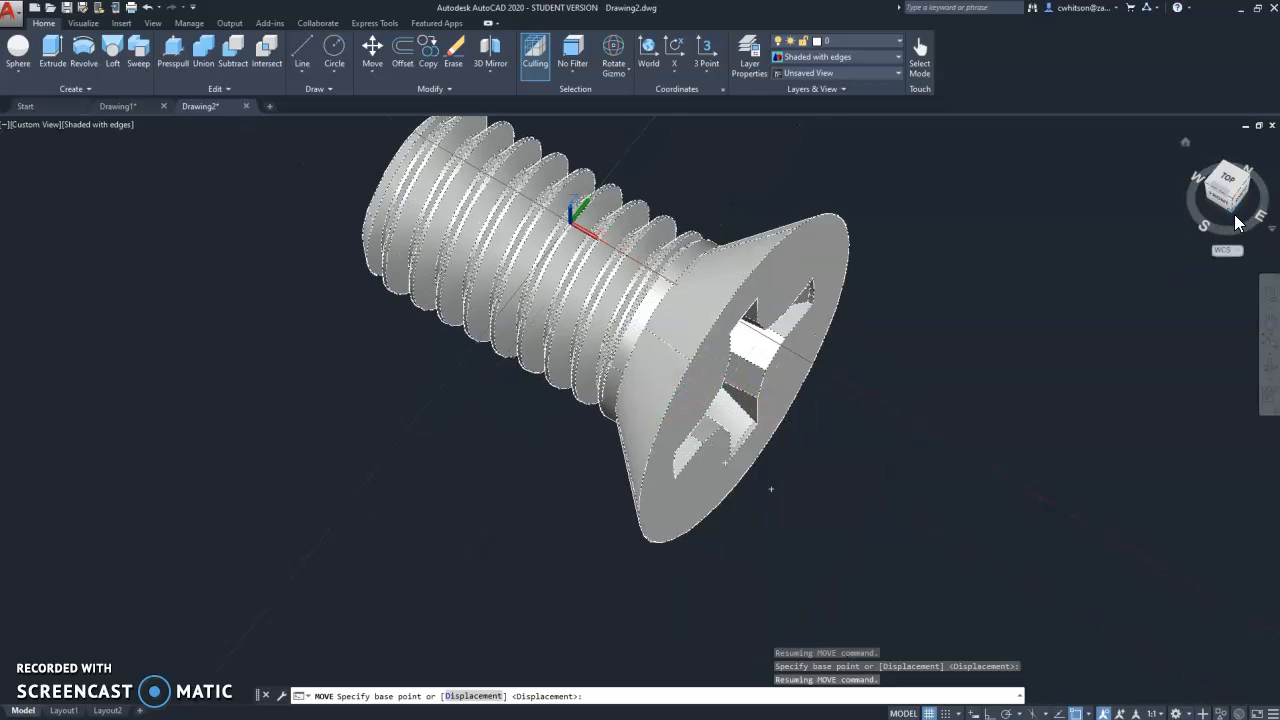
click(1237, 222)
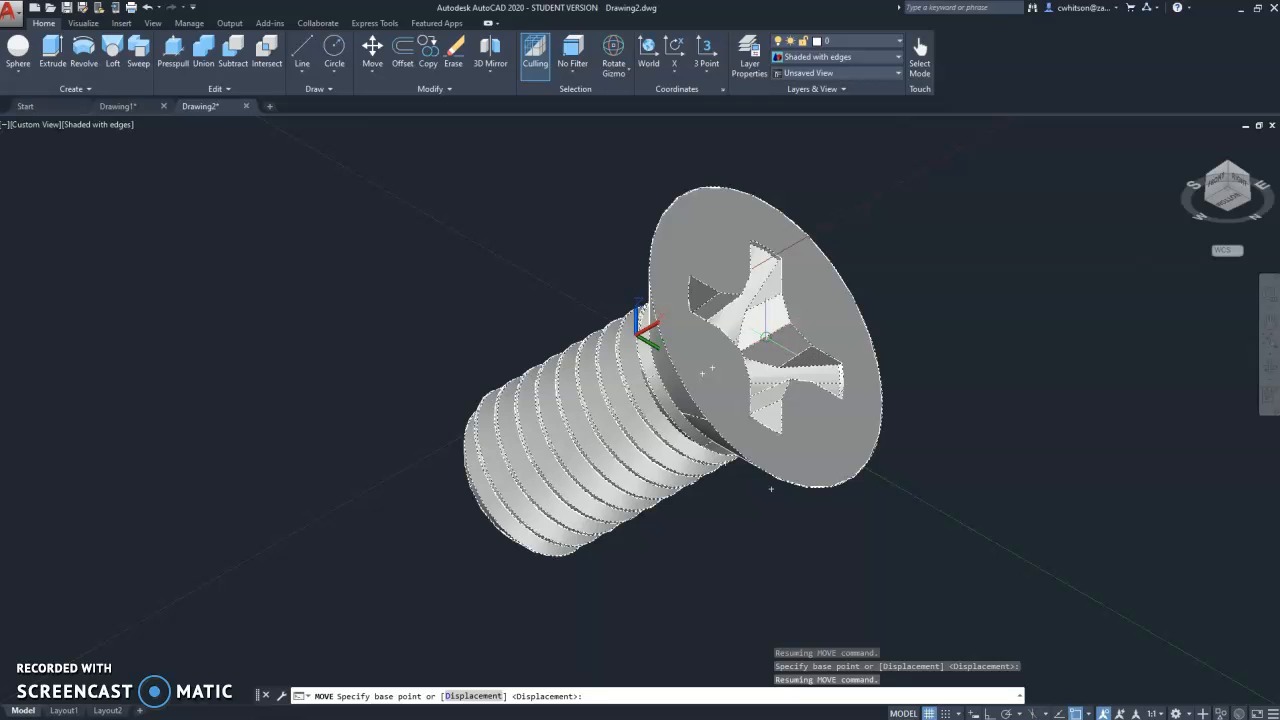
click(765, 340)
scroll(793, 432, down, 4)
scroll(793, 432, down, 6)
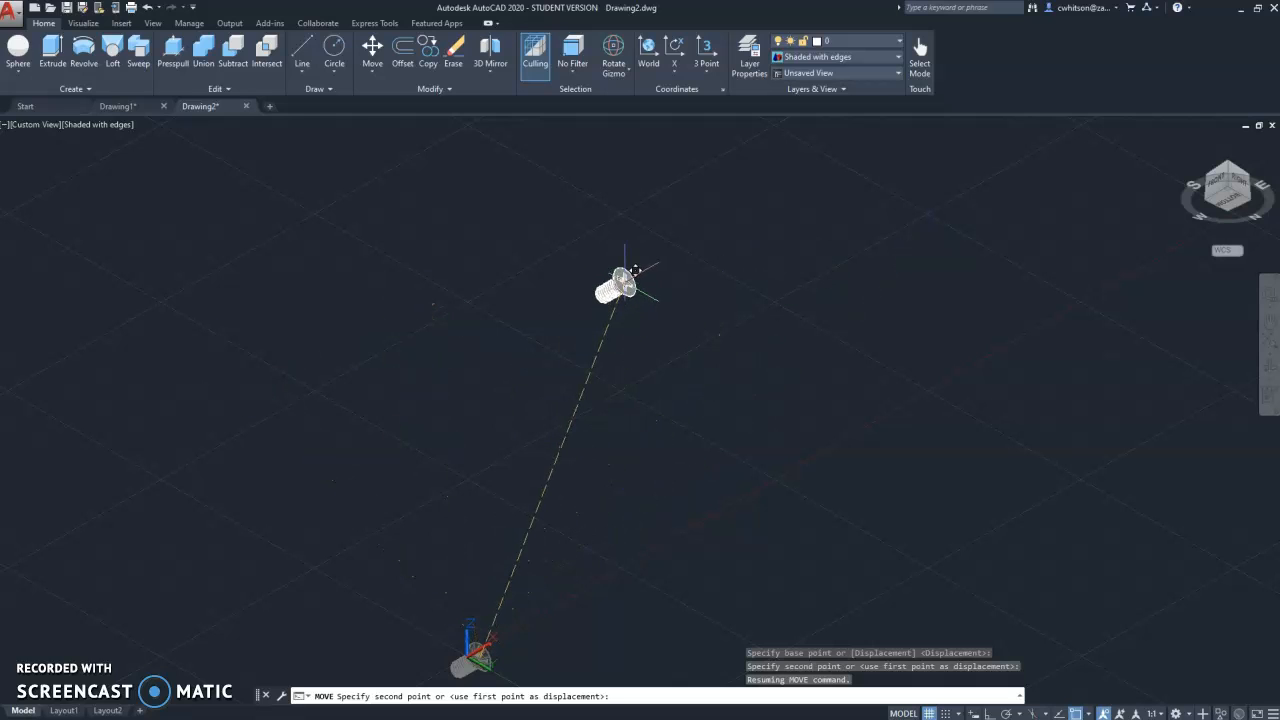
key(Escape)
Return to the SE Isometric view with the whole screw in sight
click(1238, 176)
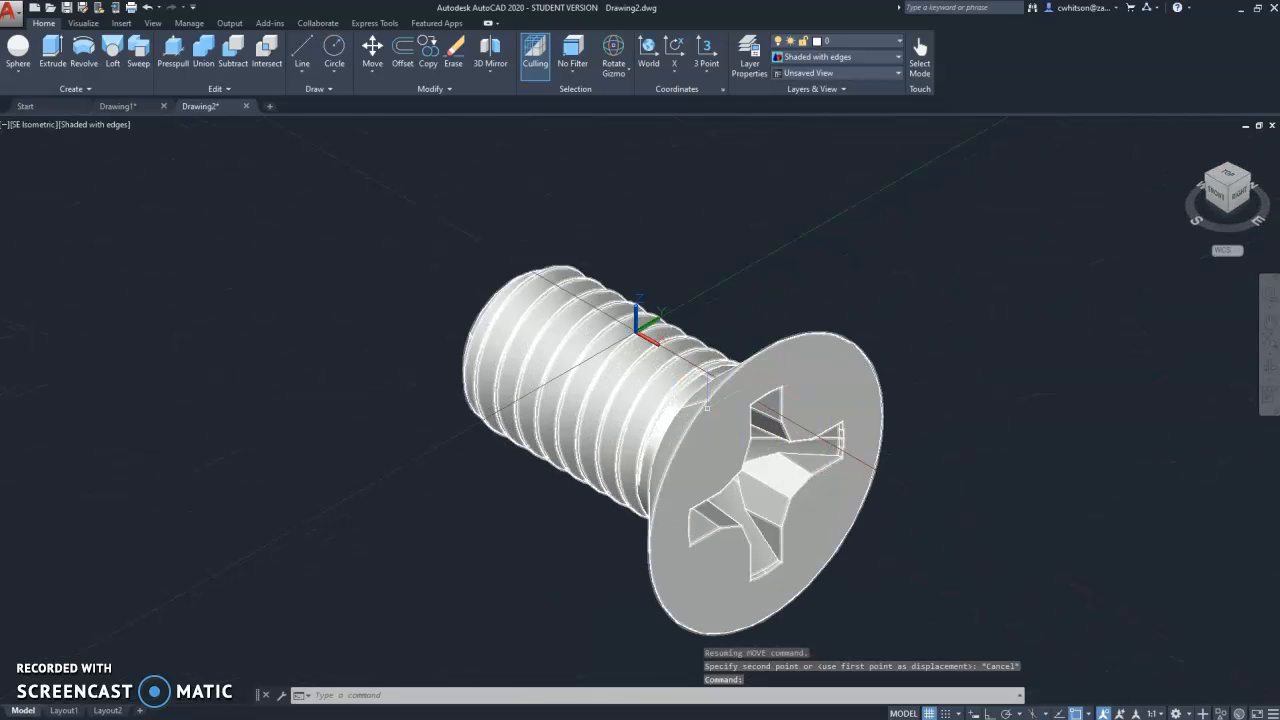
scroll(717, 345, down, 3)
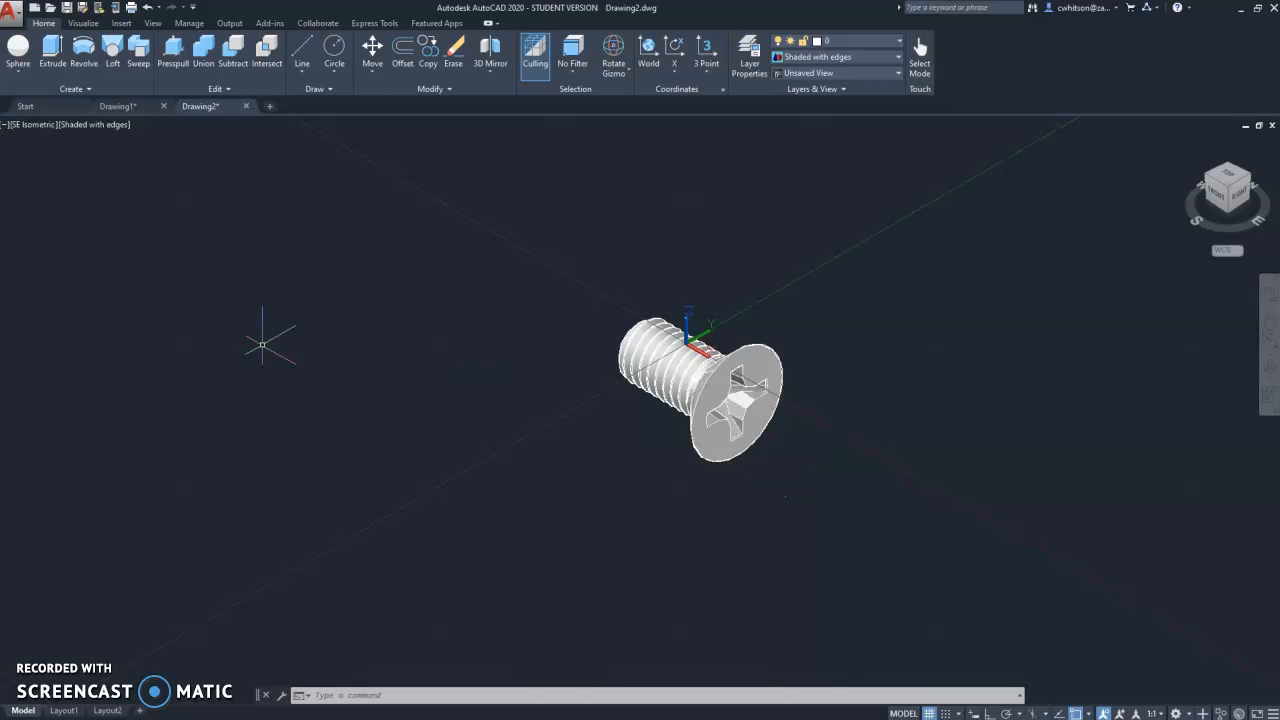
Review the importable file formats, including STEP, and the downloaded screw file, and close the Import File dialog without importing
click(10, 10)
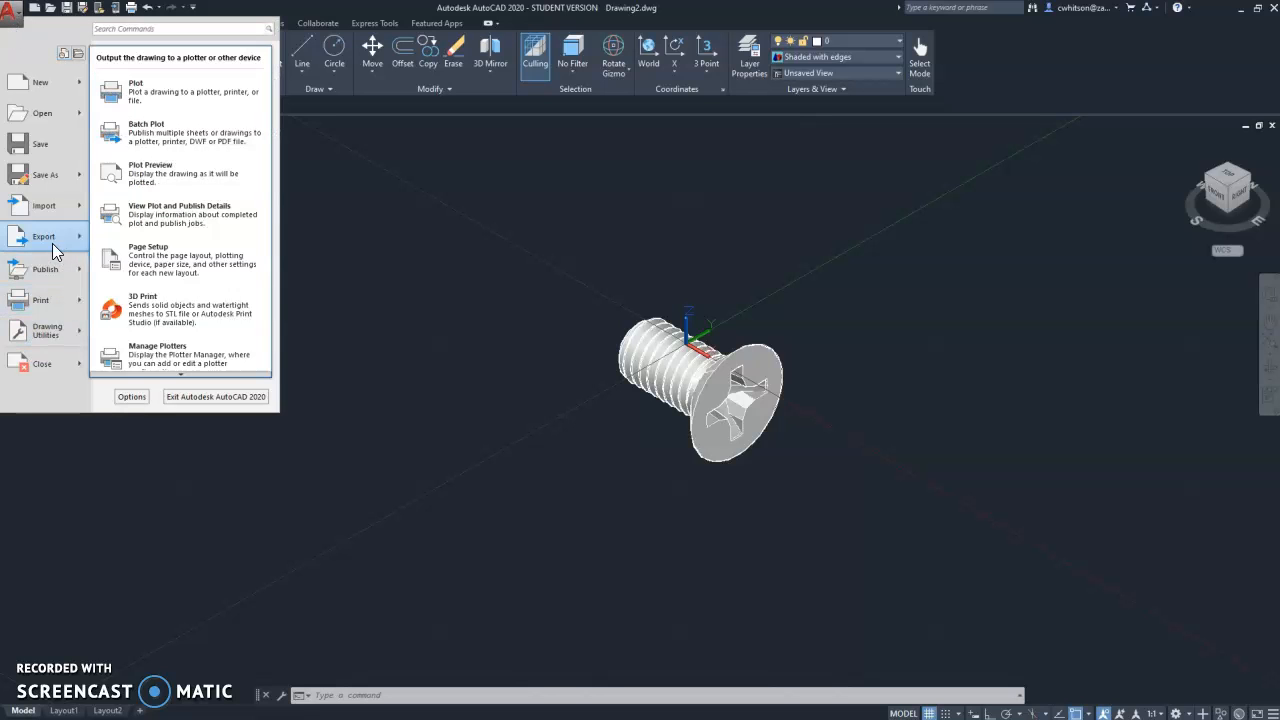
mouse_move(64, 205)
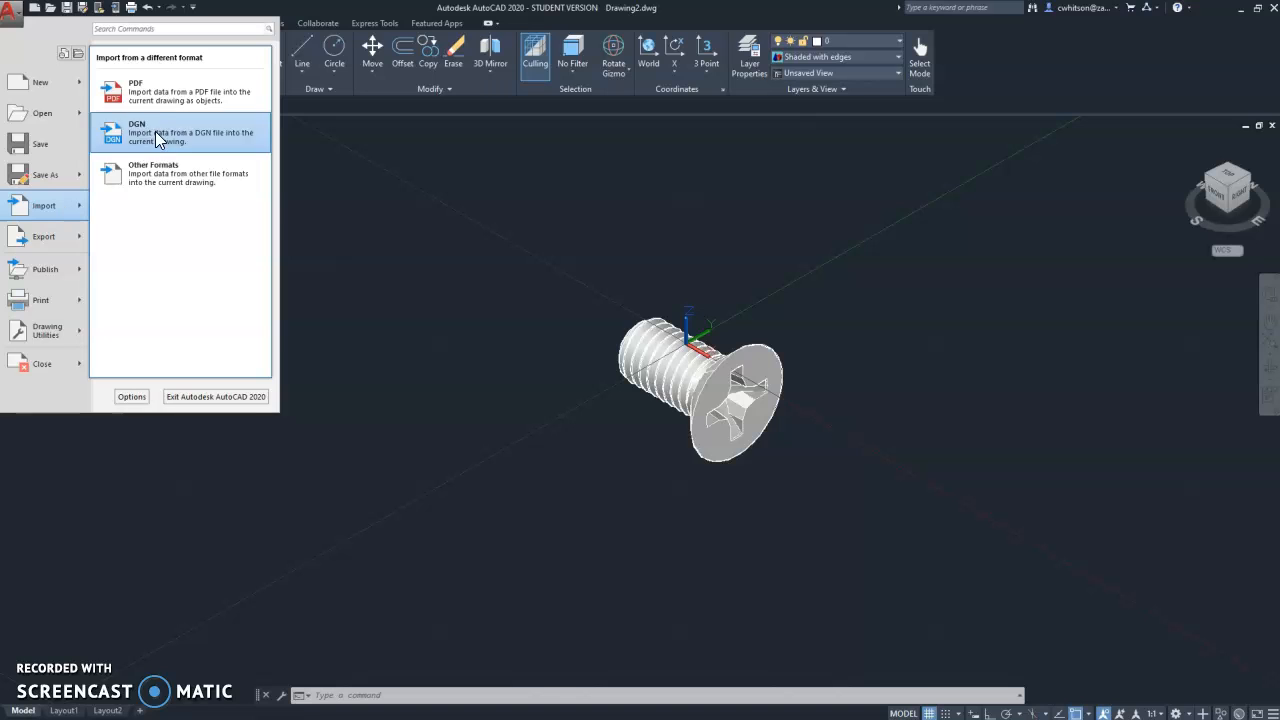
click(196, 175)
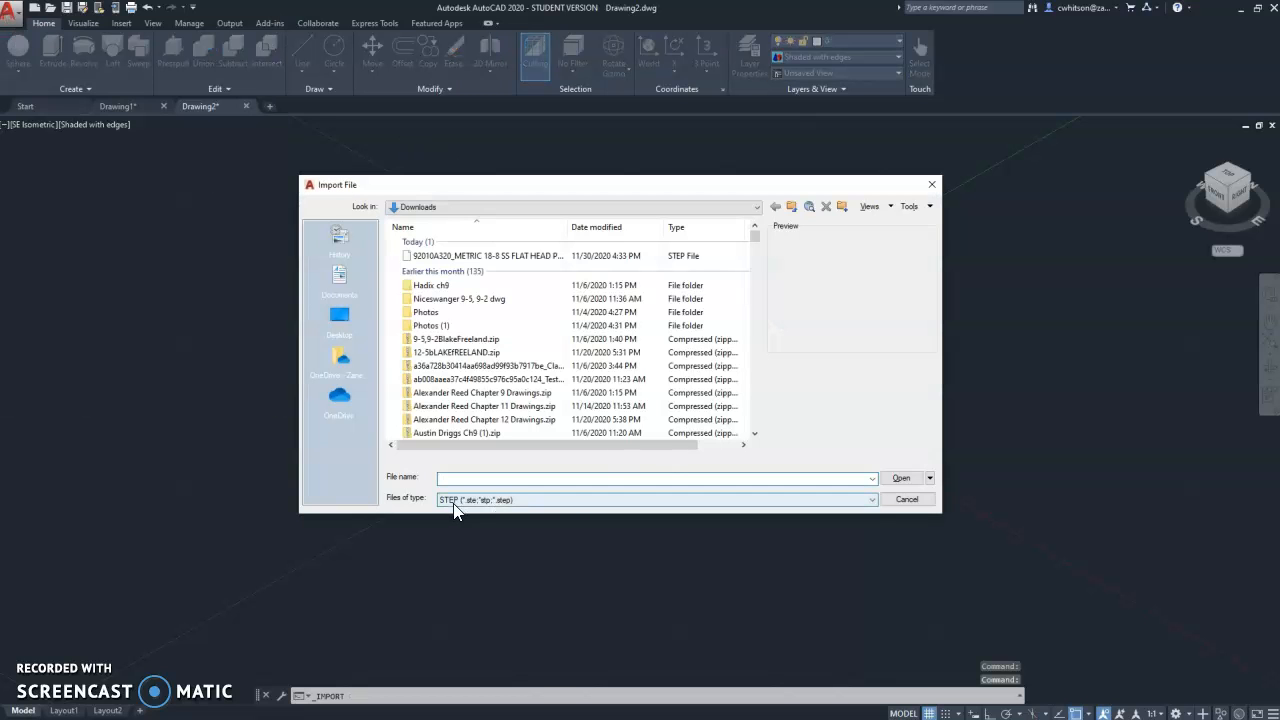
click(454, 501)
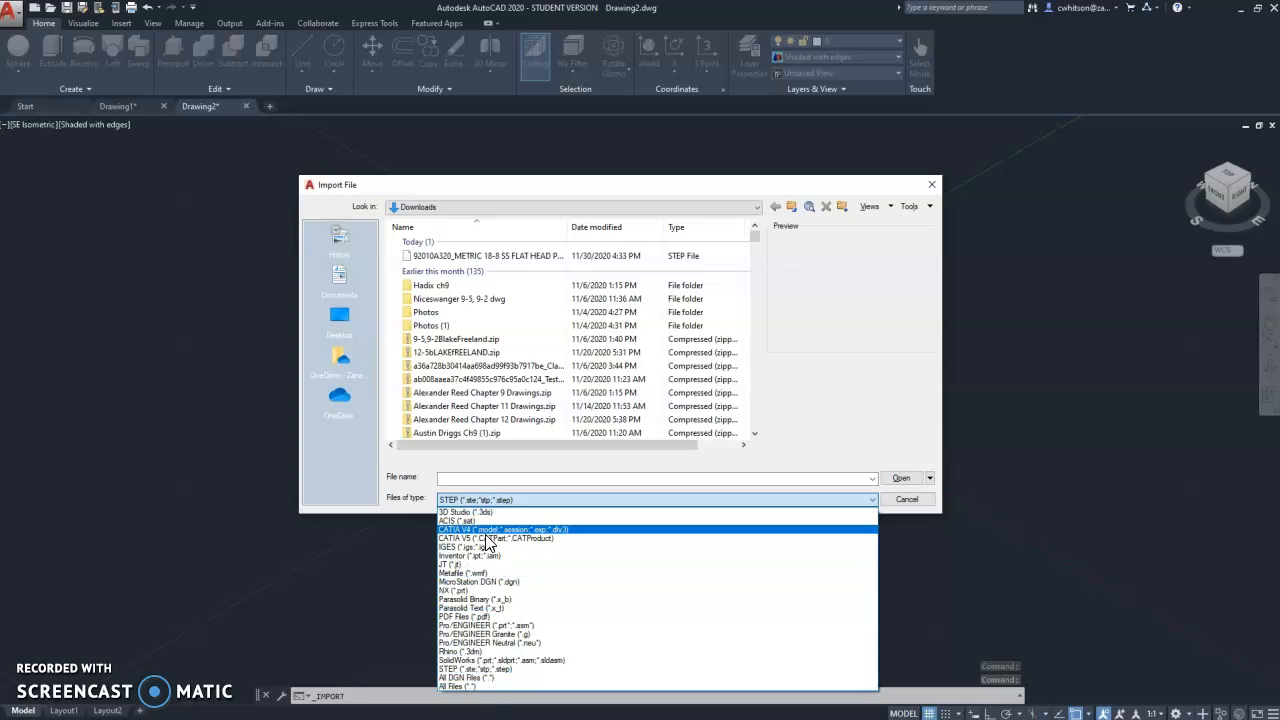
click(449, 670)
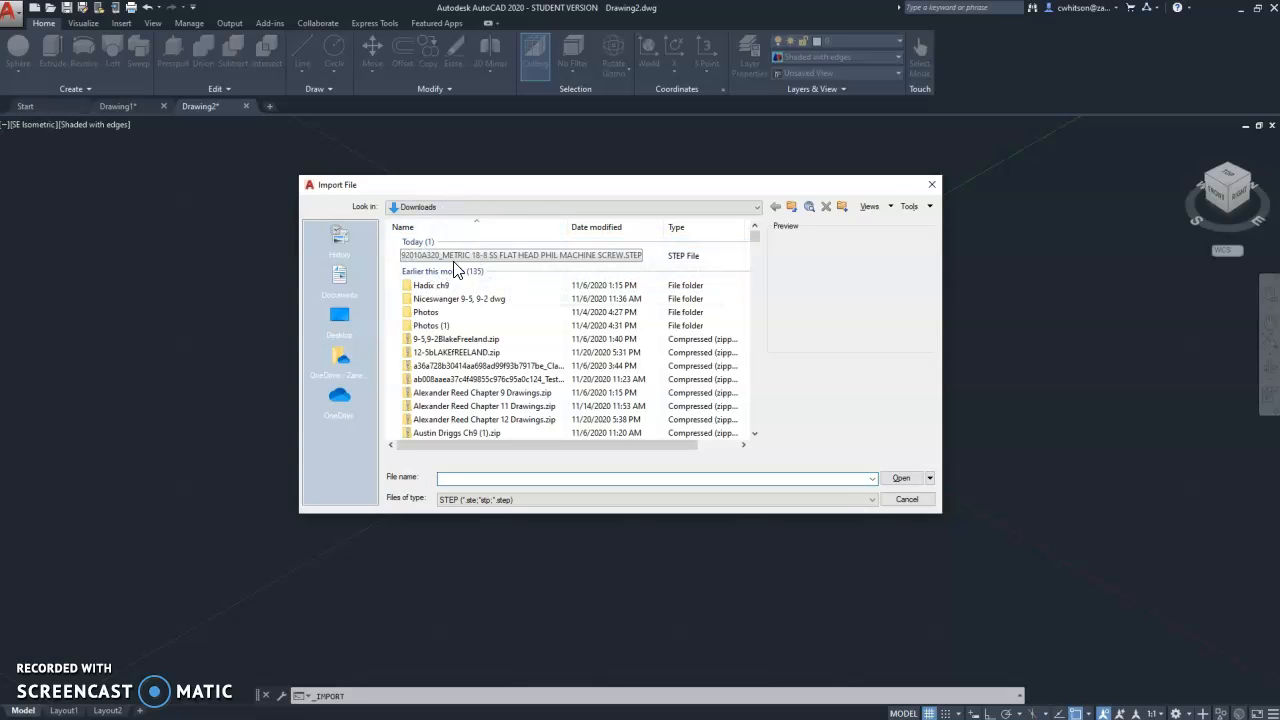
double_click(510, 256)
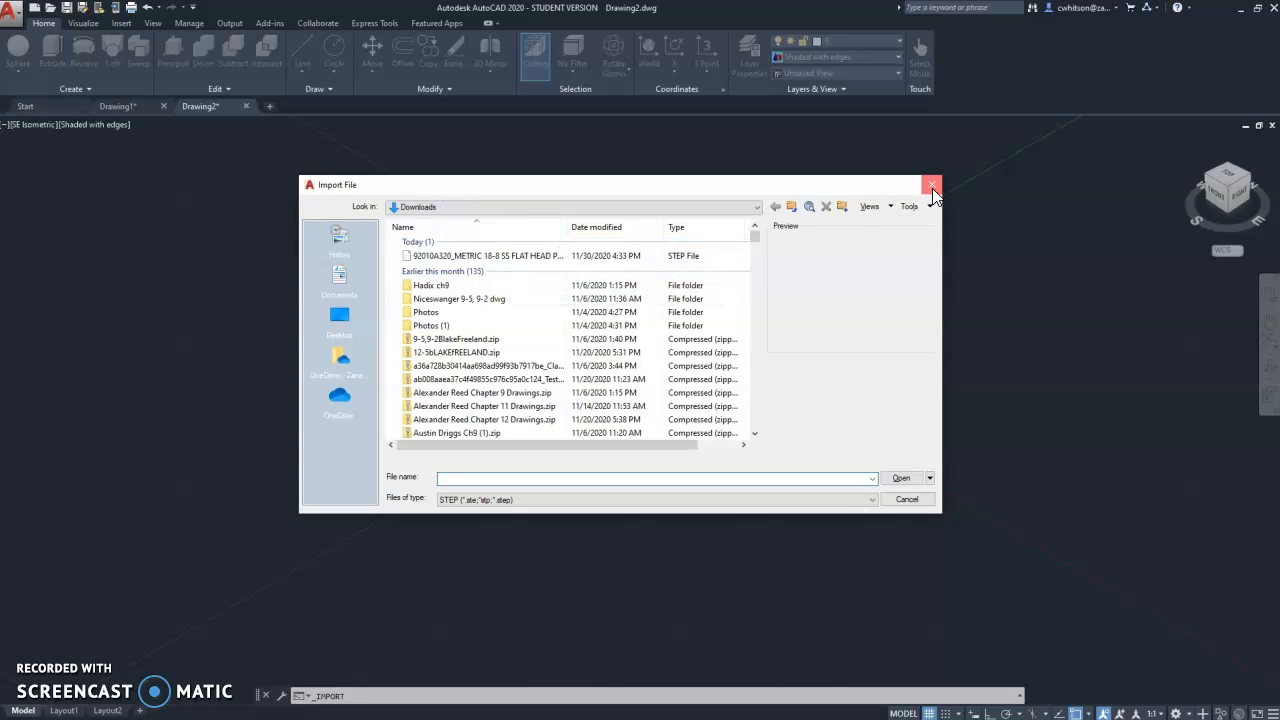
middle_drag(906, 368, 806, 404)
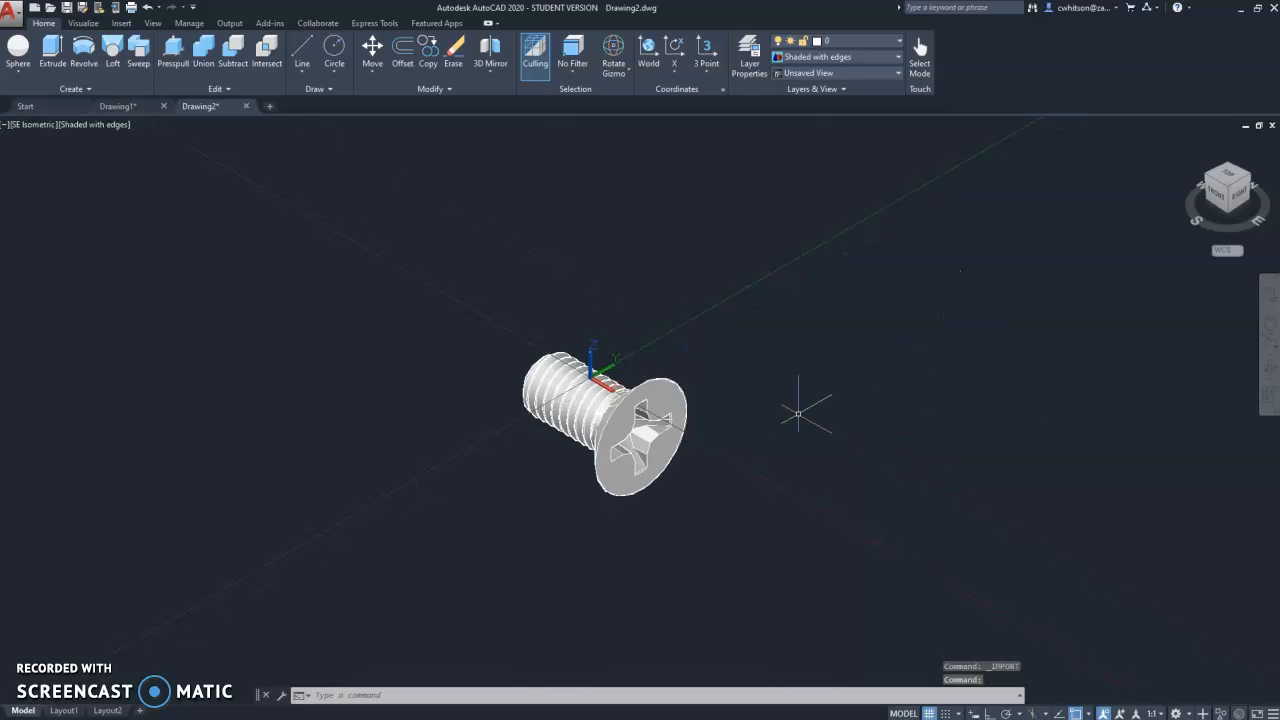